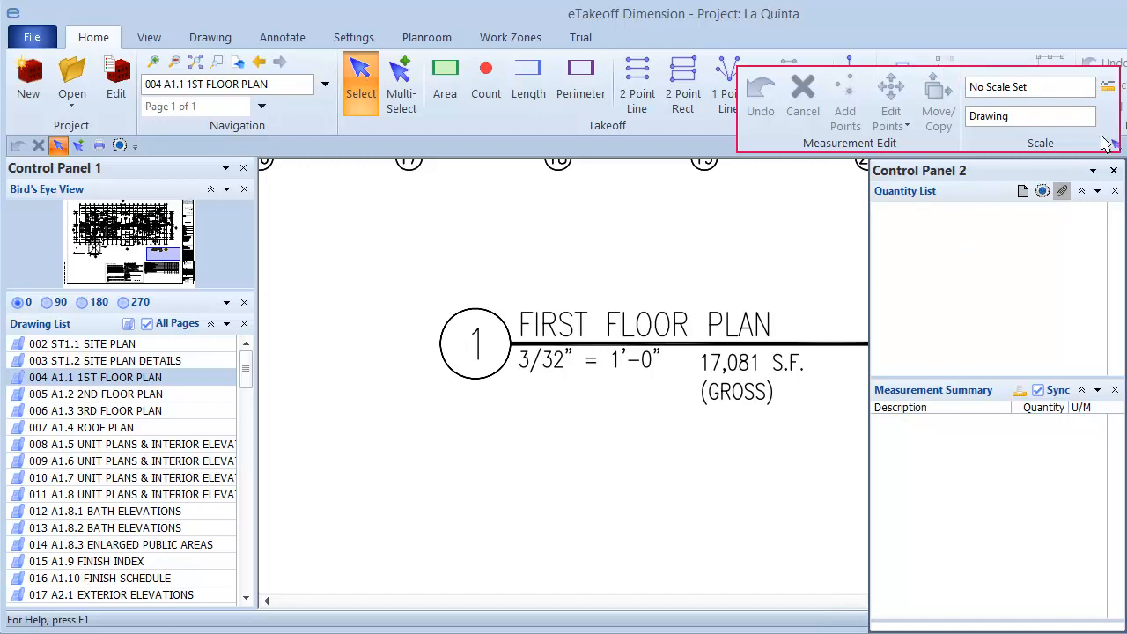
# Step: Set the scale of the 1st floor plan drawing to the standard scale 3/32 Inch = 1 Foot
pyautogui.click(1109, 90)
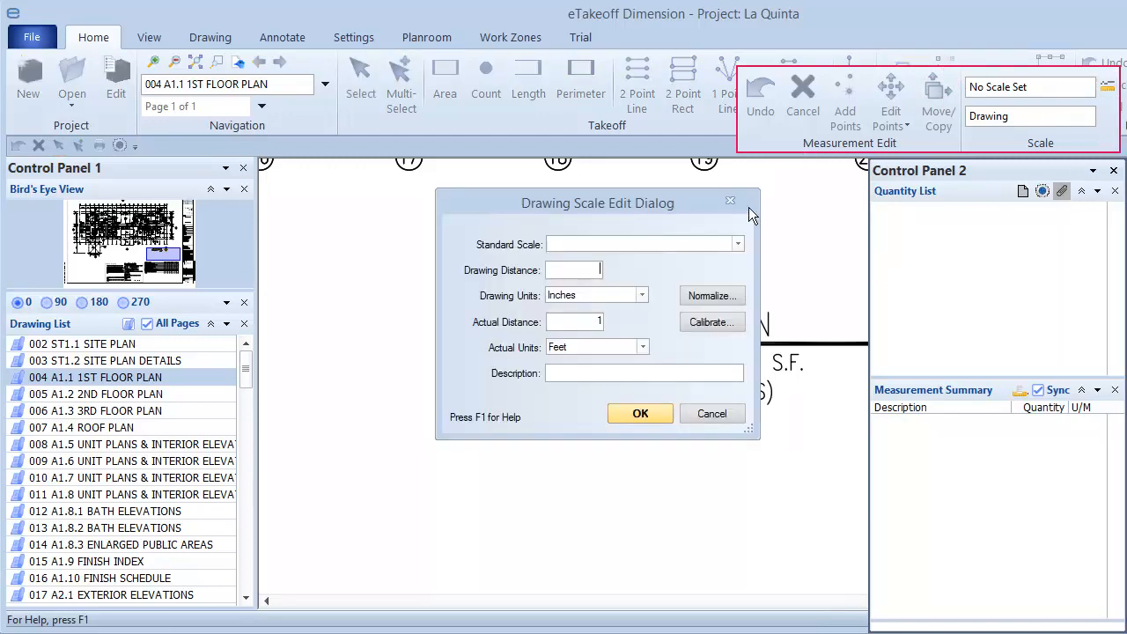
pyautogui.click(743, 245)
pyautogui.click(743, 244)
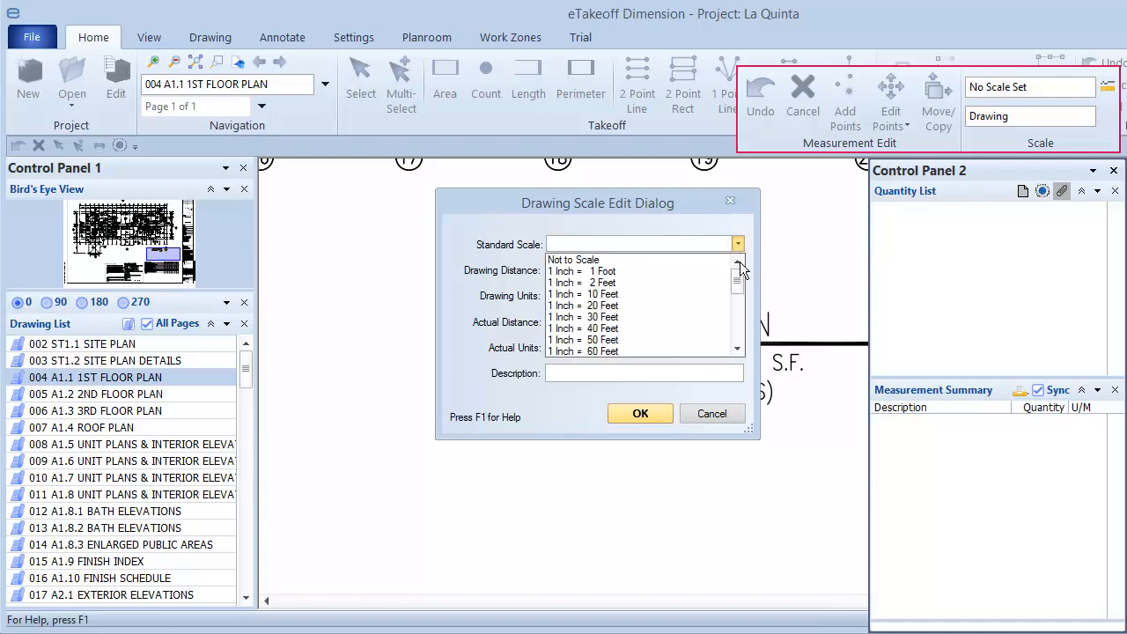
pyautogui.click(739, 328)
pyautogui.click(739, 330)
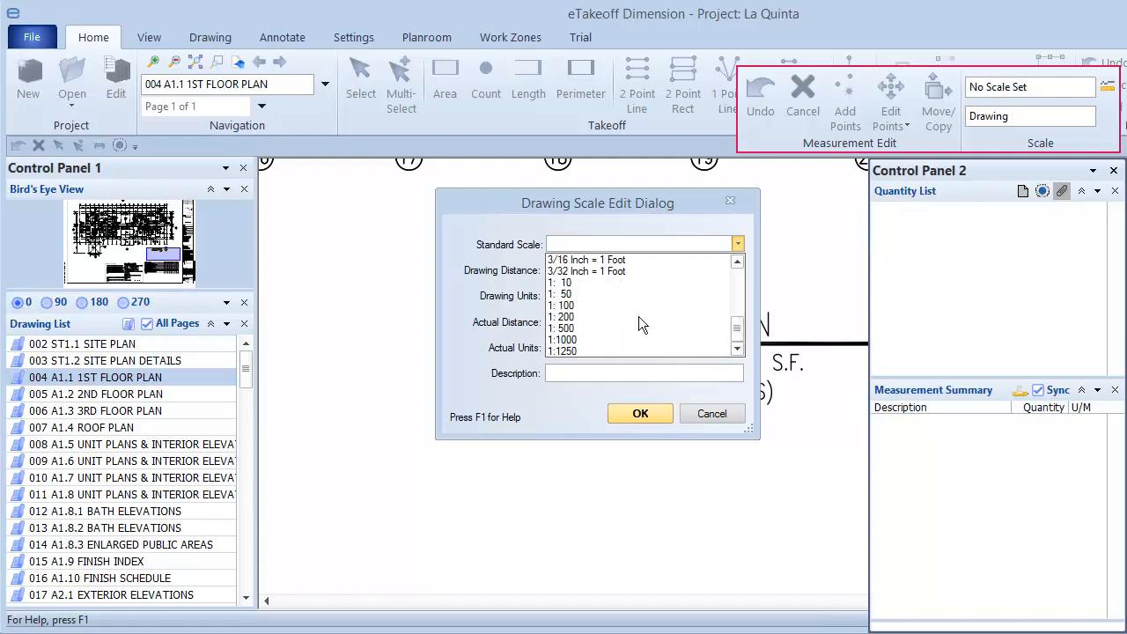
pyautogui.click(603, 273)
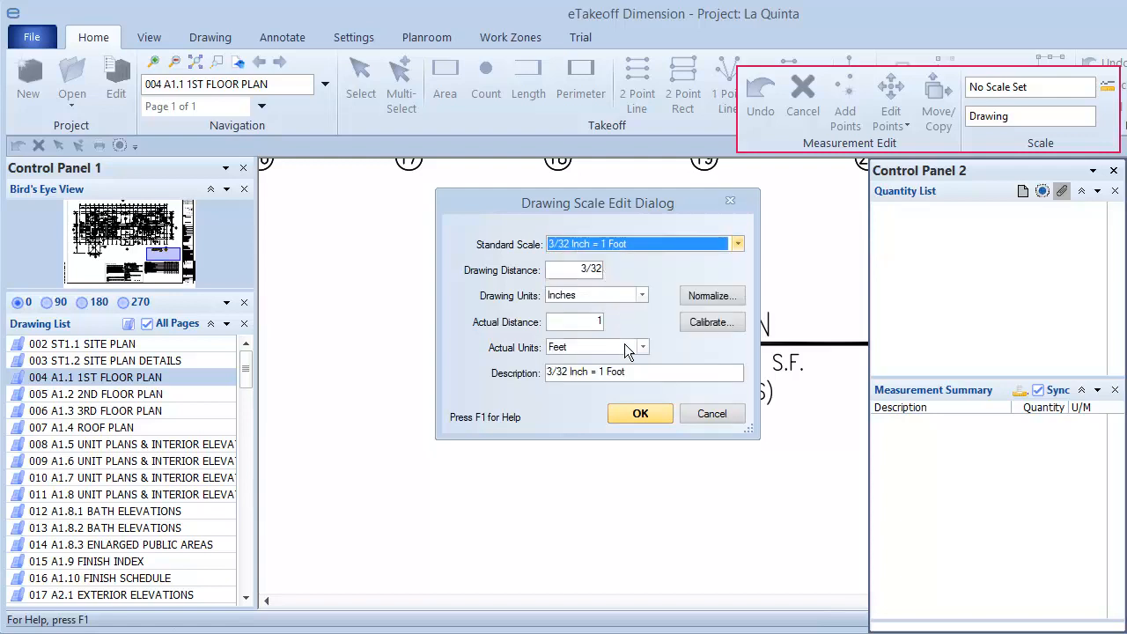
pyautogui.click(636, 414)
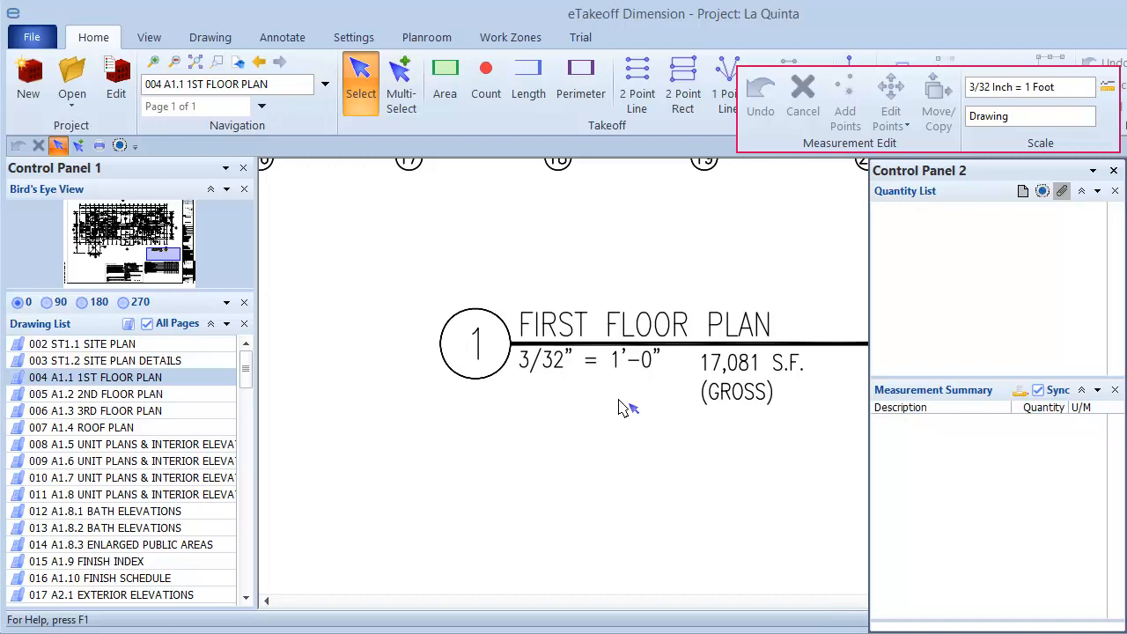
# Step: Set the project's default scale to 3/32 Inch = 1 Foot in the project properties
pyautogui.click(116, 79)
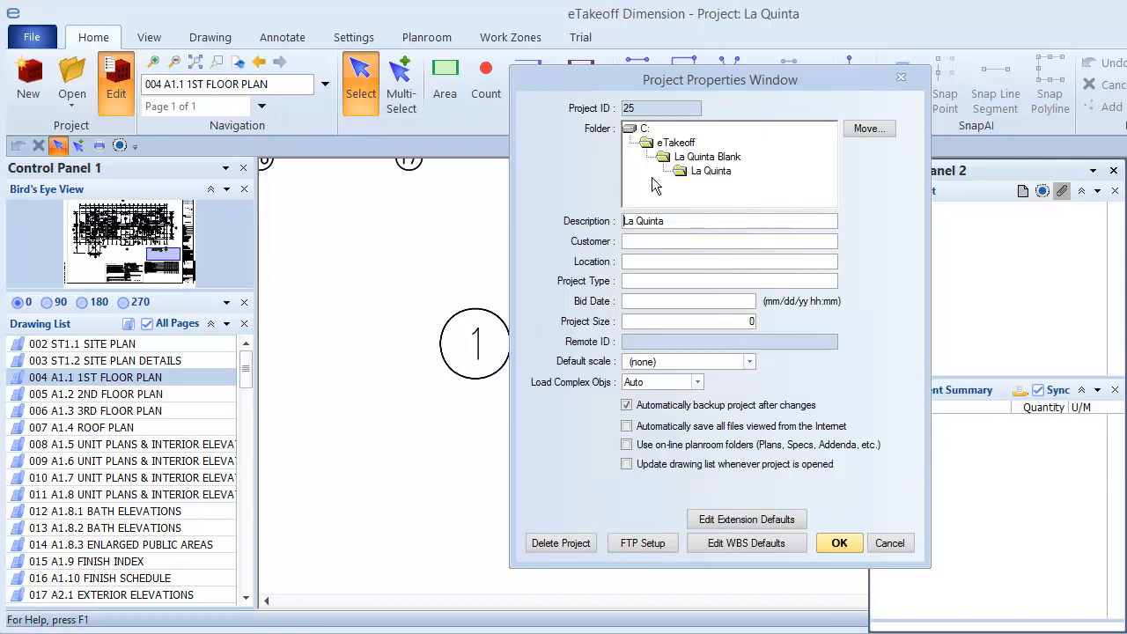
pyautogui.click(750, 362)
pyautogui.scroll(-3, 695, 405)
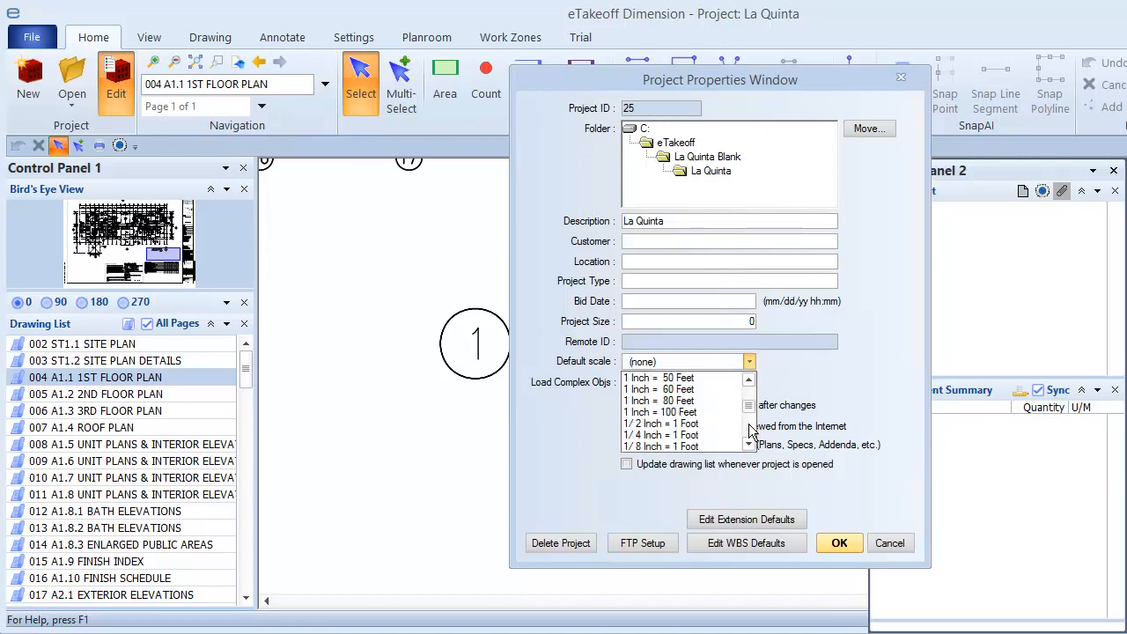
pyautogui.click(704, 392)
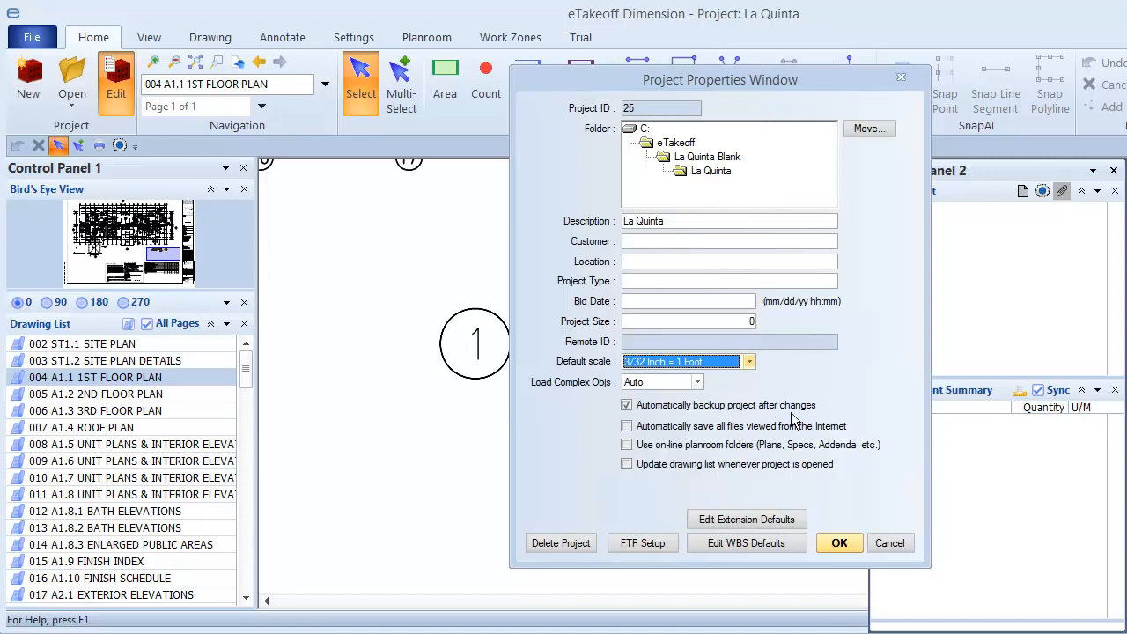
pyautogui.click(839, 544)
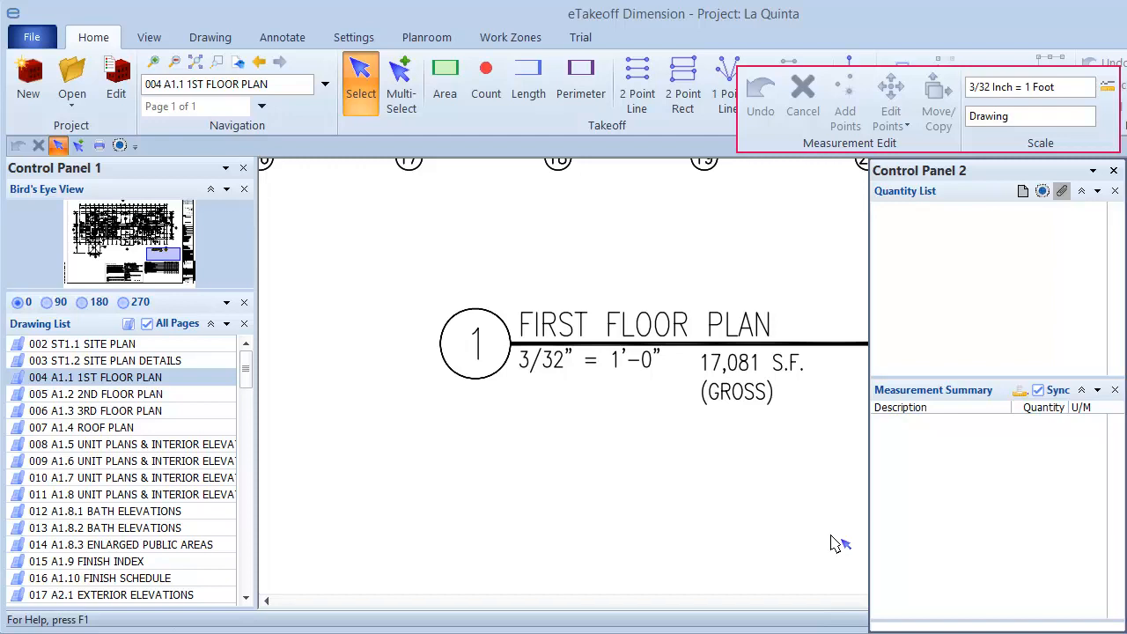
# Step: Open the 005 A1.2 2ND FLOOR PLAN drawing, start a Count takeoff and accept the offered 3/32 Inch = 1 Foot scale
pyautogui.doubleClick(120, 394)
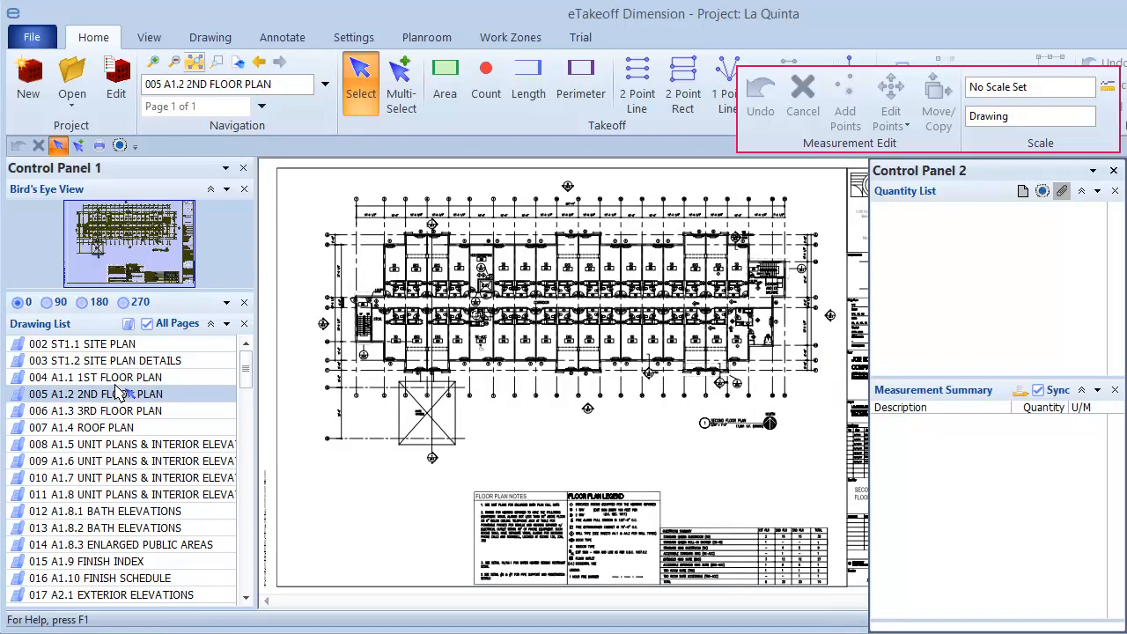
pyautogui.click(482, 74)
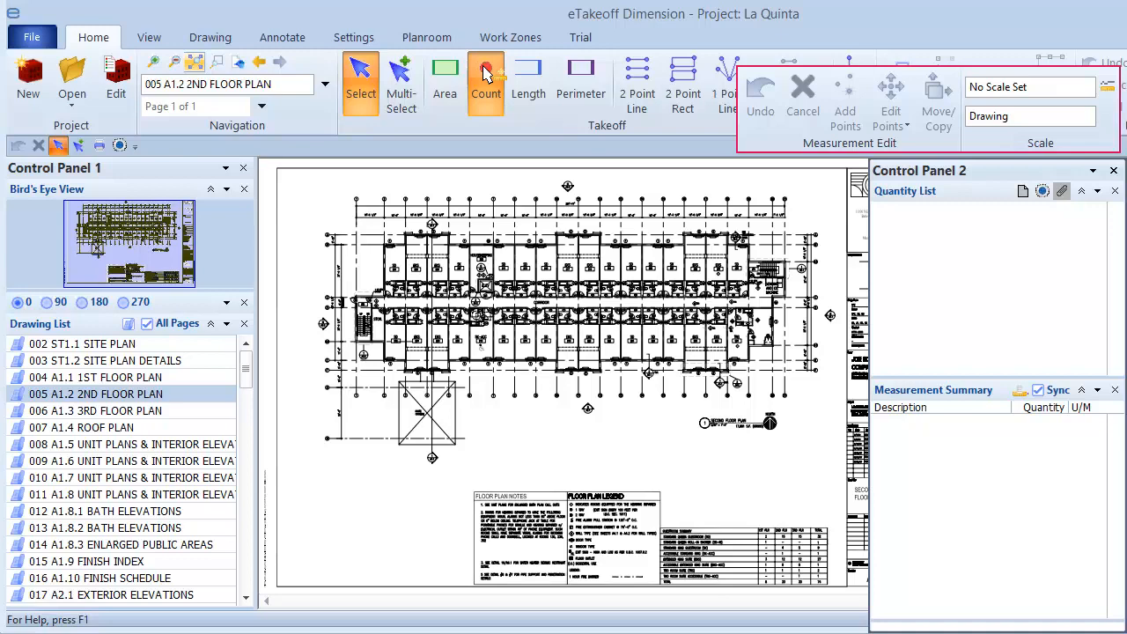
pyautogui.click(528, 283)
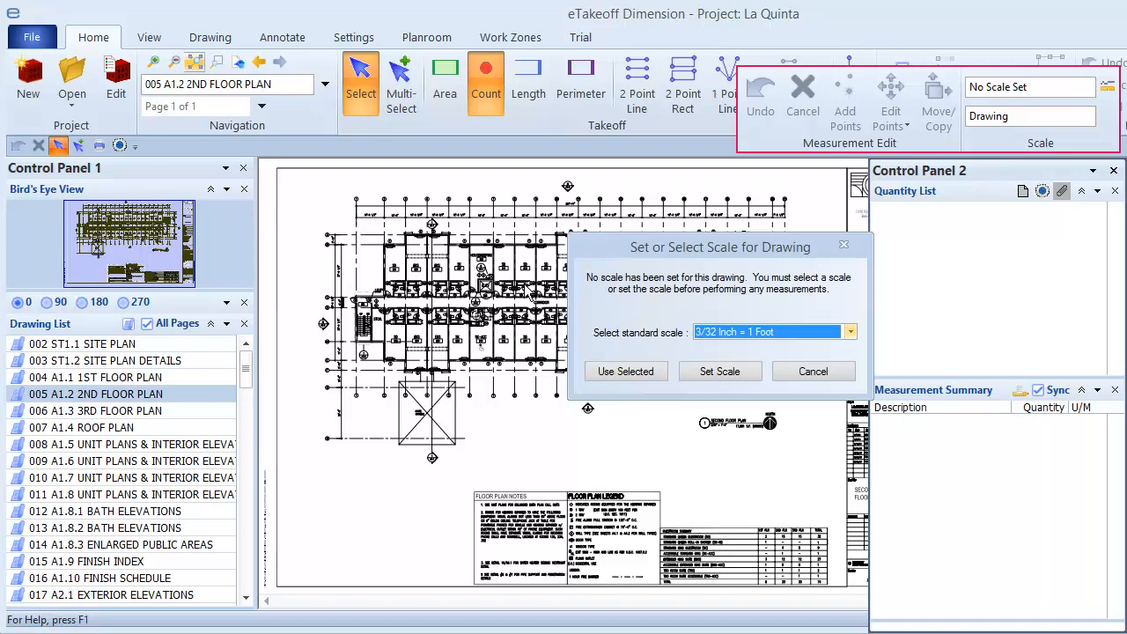
pyautogui.click(661, 373)
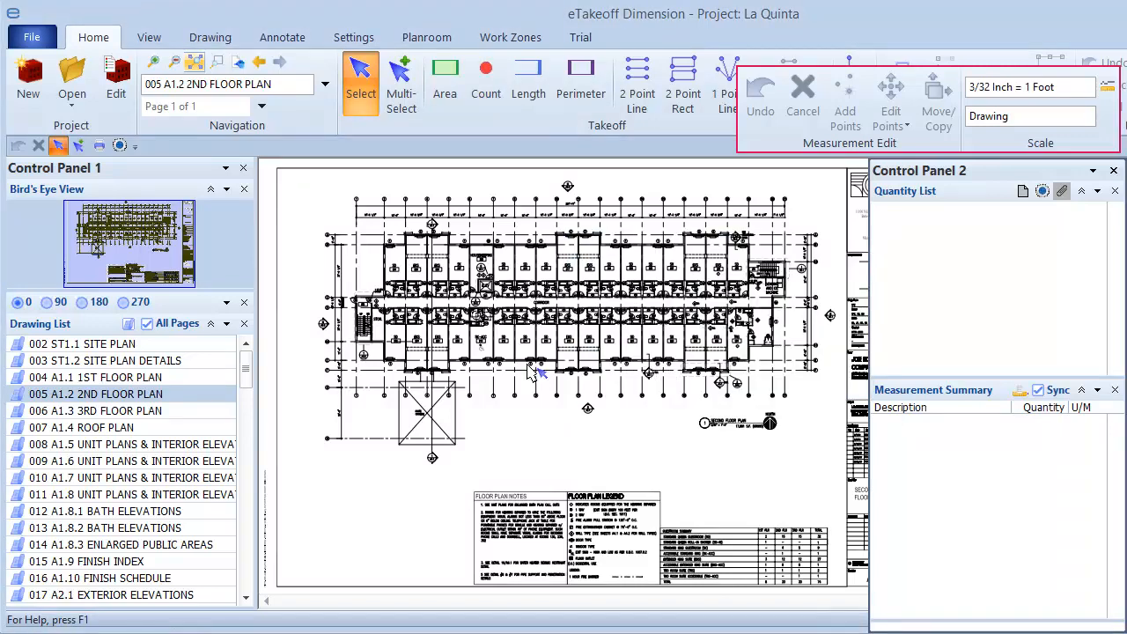
# Step: Open the 006 A1.3 3RD FLOOR PLAN drawing, start a Count takeoff, view the manual scale settings and cancel them
pyautogui.click(141, 410)
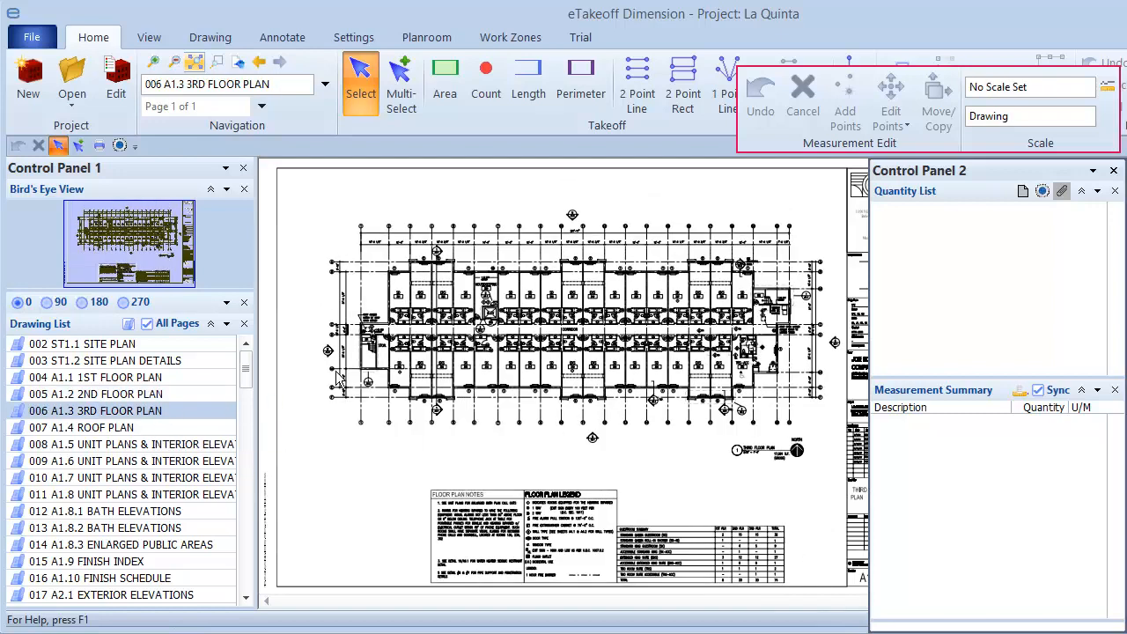
pyautogui.click(487, 81)
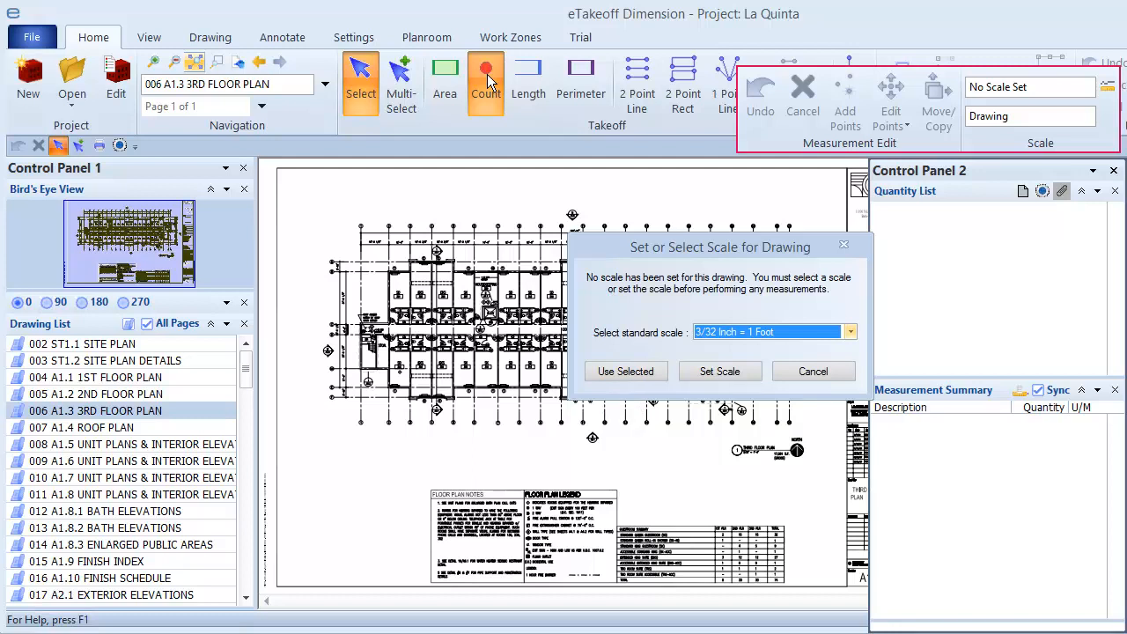
pyautogui.click(739, 371)
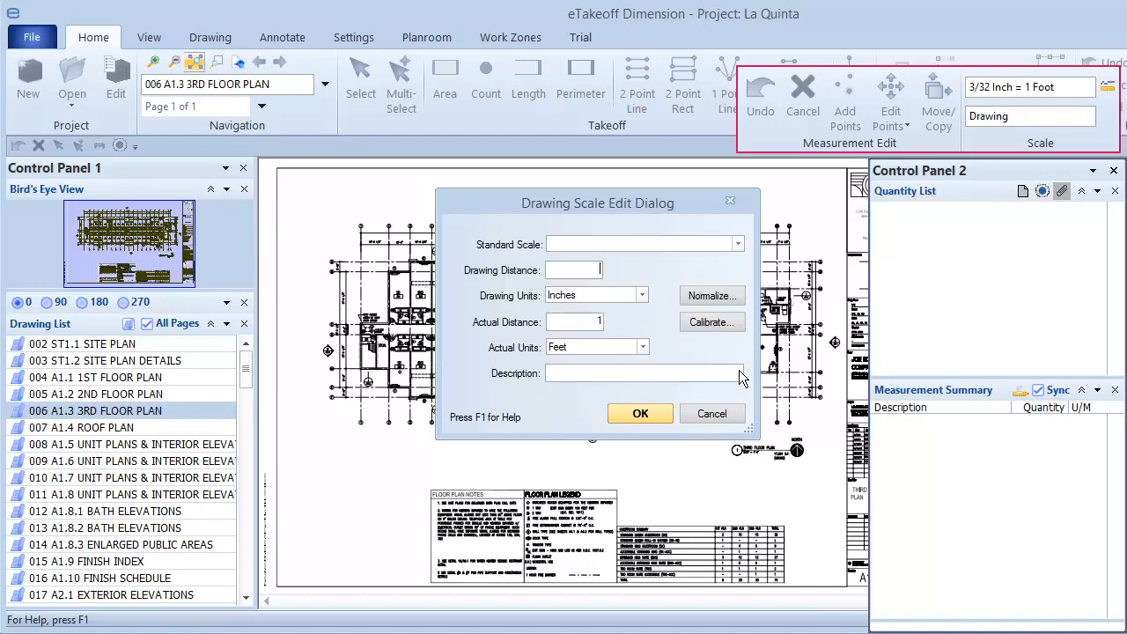
pyautogui.click(711, 413)
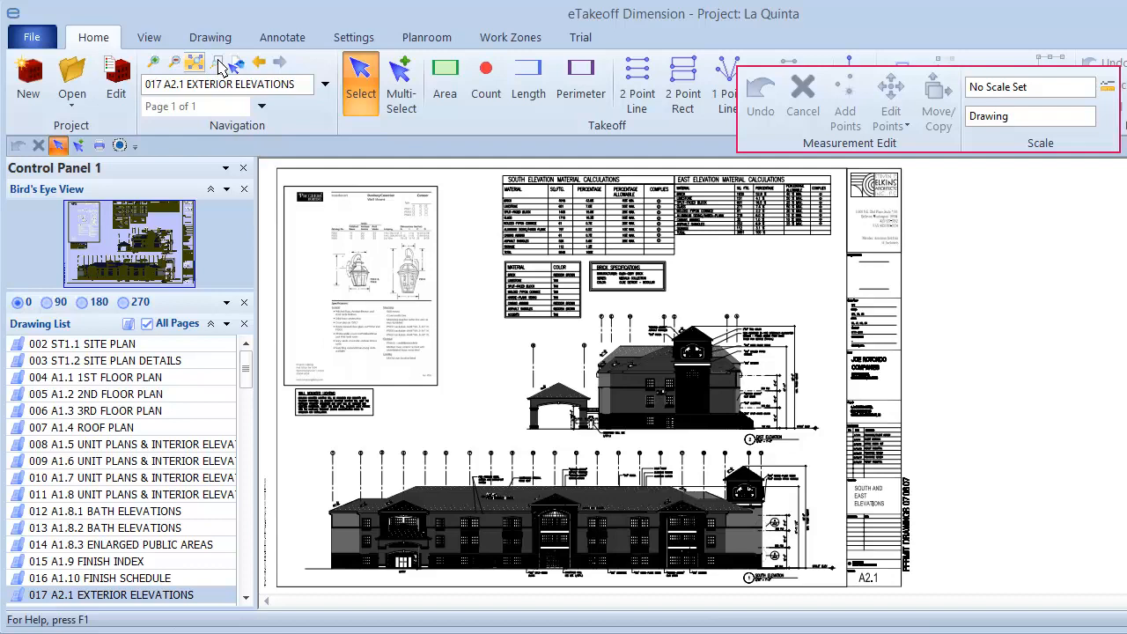
# Step: Calibrate the exterior elevations drawing by picking both ends of the 60'-0" maximum tower height dimension on the south elevation
pyautogui.click(220, 65)
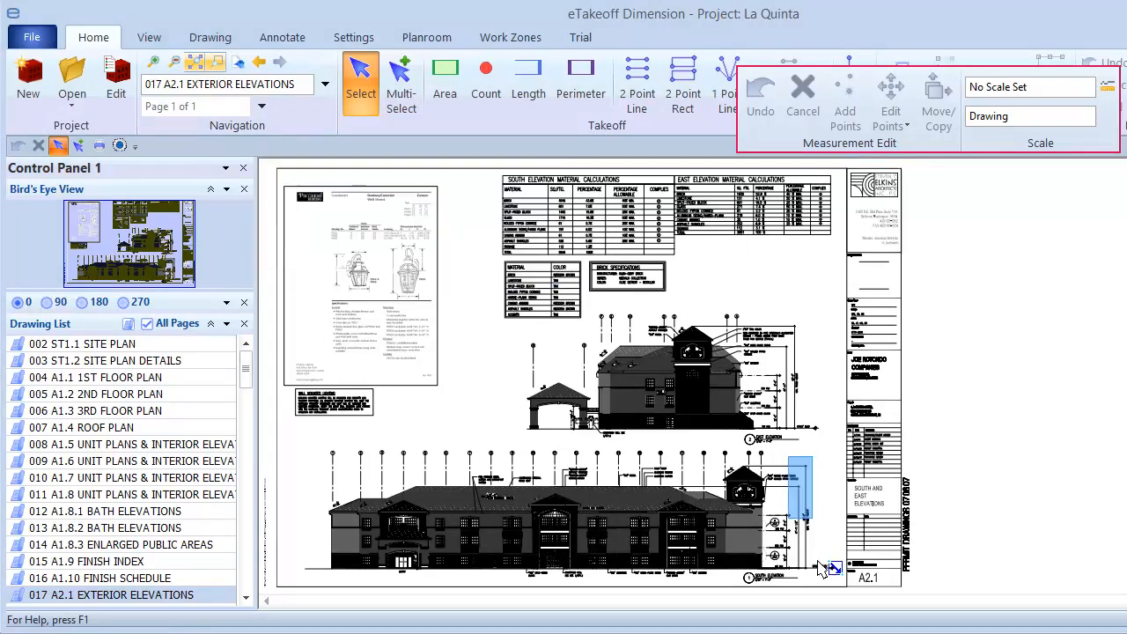
pyautogui.moveTo(826, 568)
pyautogui.mouseDown()
pyautogui.moveTo(856, 590)
pyautogui.moveTo(967, 588)
pyautogui.moveTo(949, 586)
pyautogui.mouseUp()
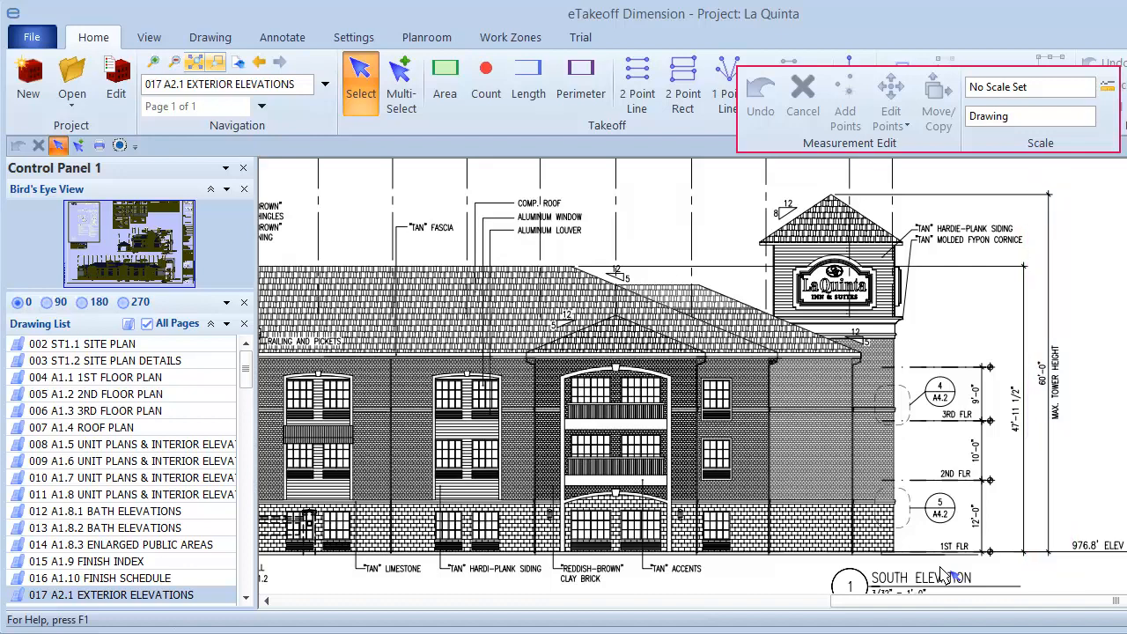
pyautogui.click(1106, 87)
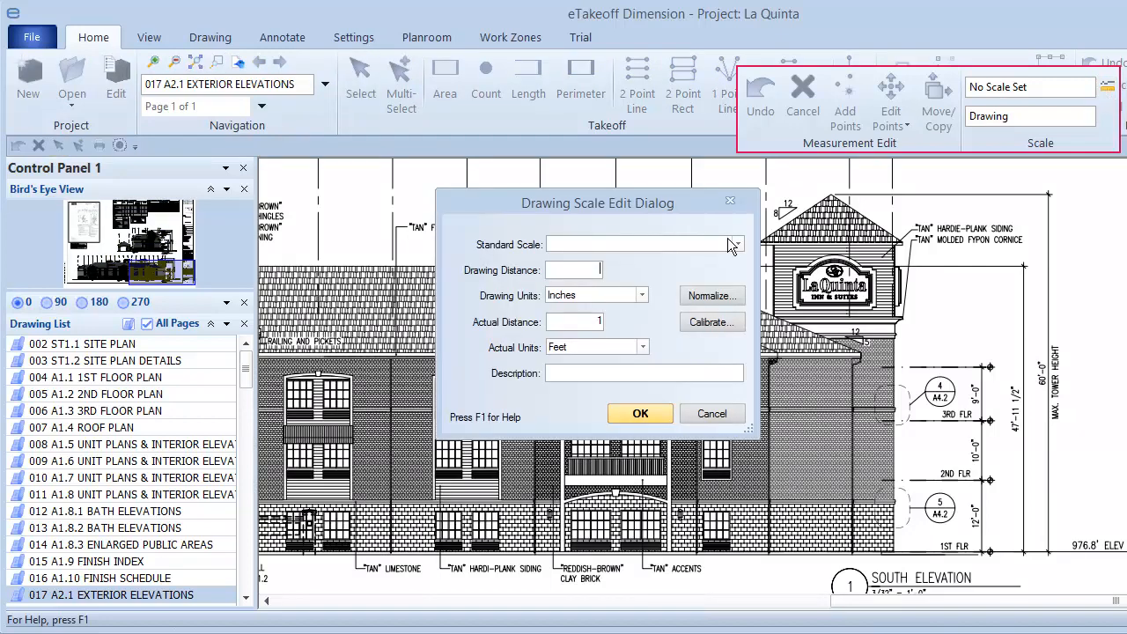
pyautogui.click(711, 322)
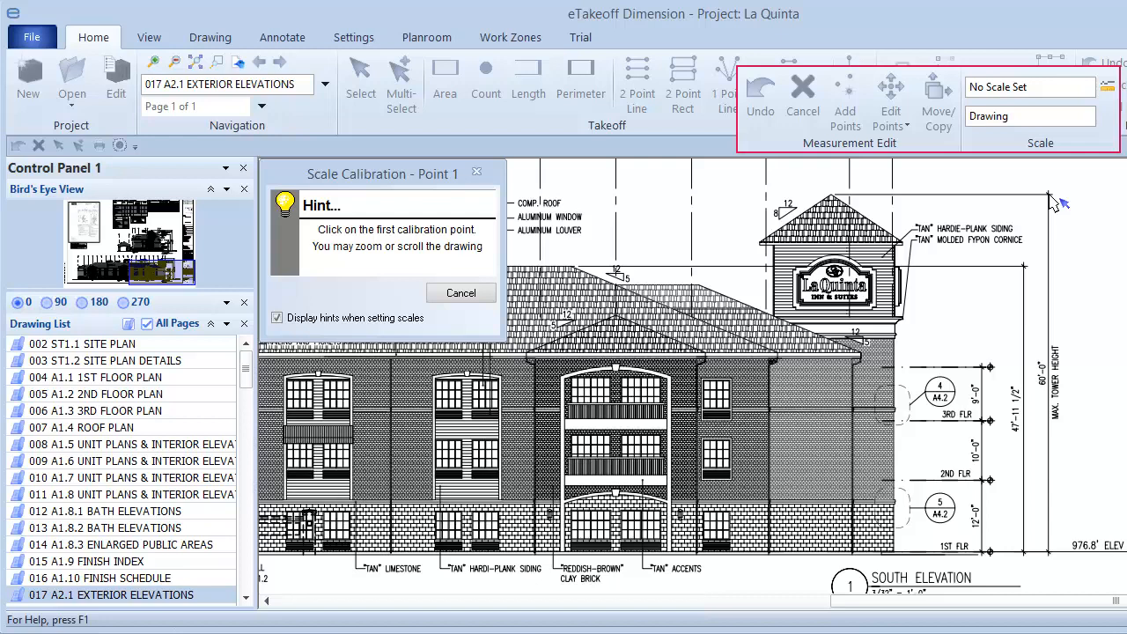
pyautogui.click(1048, 195)
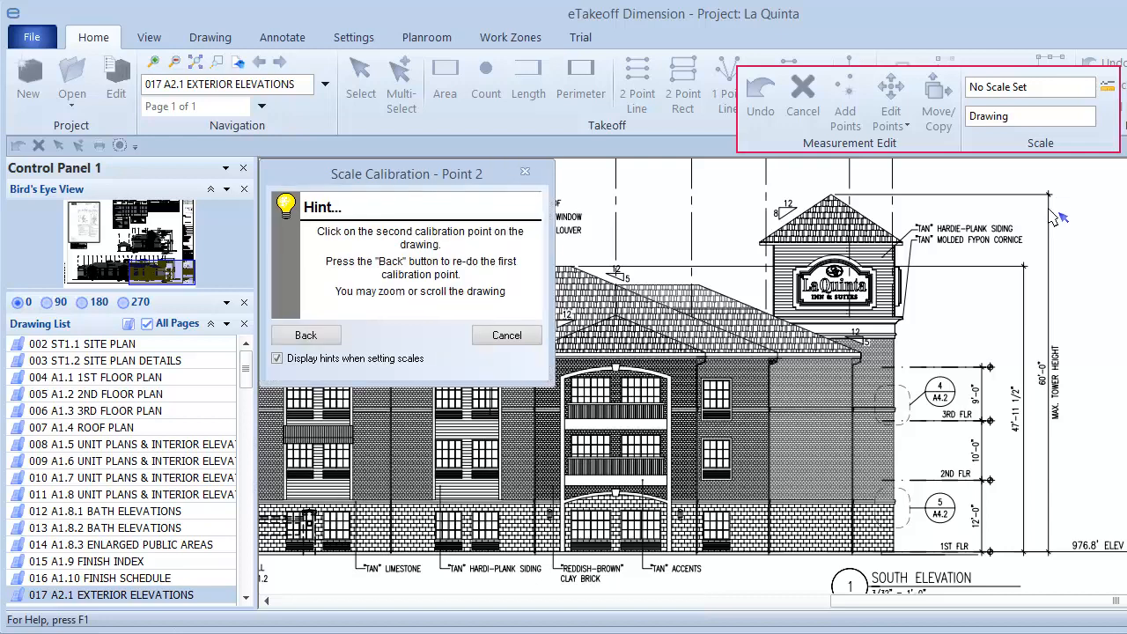
pyautogui.click(1049, 552)
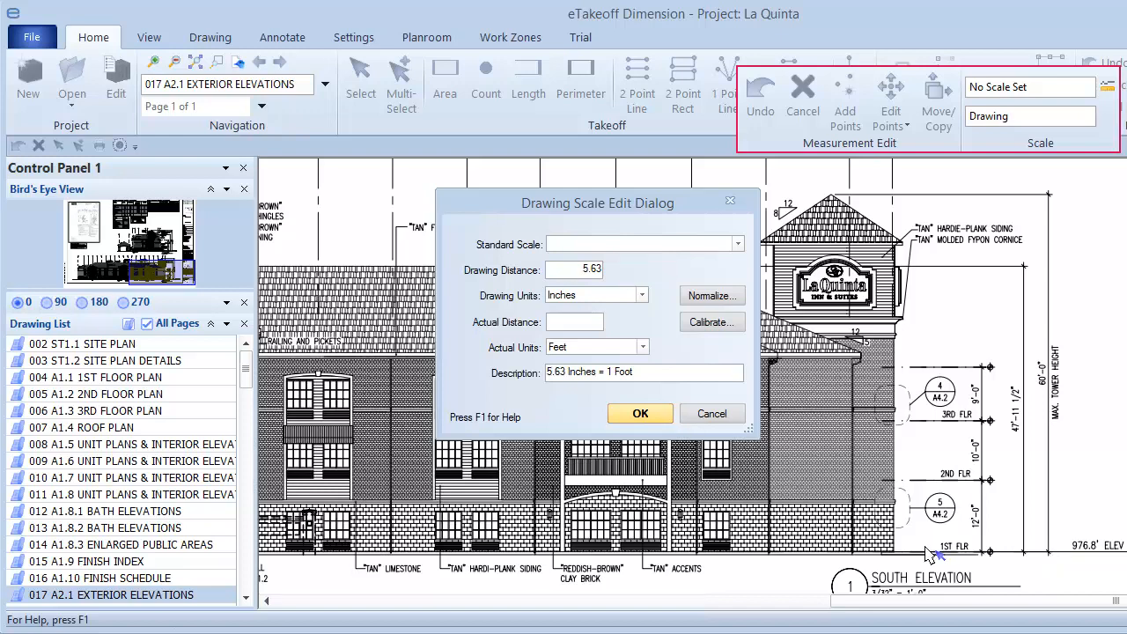
# Step: Set the calibration's actual distance to 60 feet and normalize the drawing scale to 3/32 Inch = 1 Foot
pyautogui.click(557, 327)
pyautogui.write('60')
pyautogui.press('Tab')
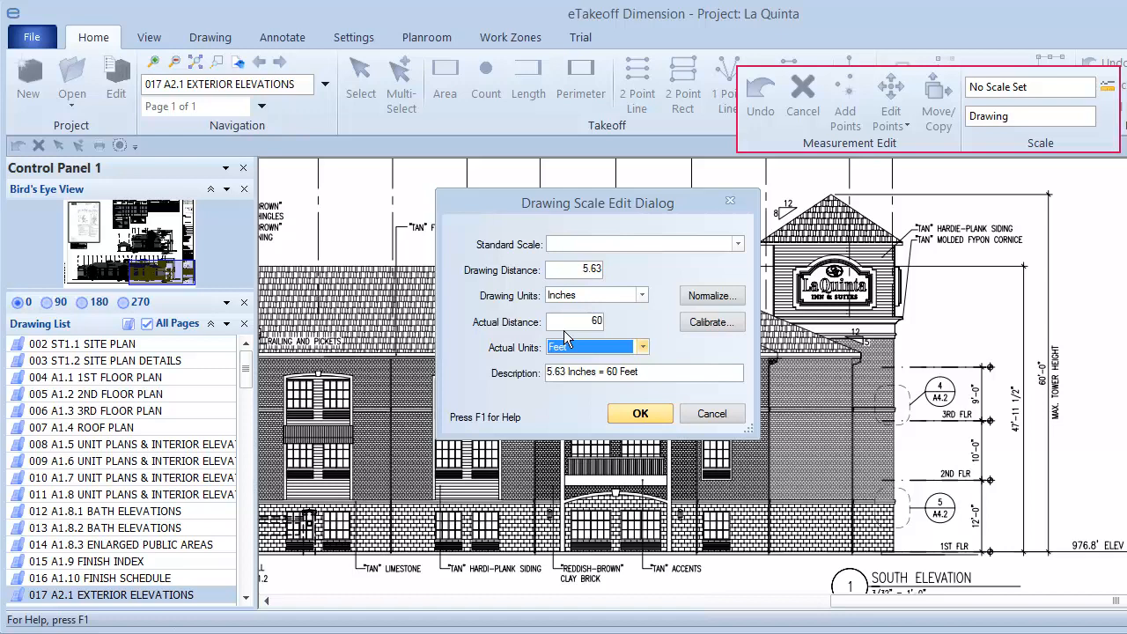
pyautogui.click(731, 298)
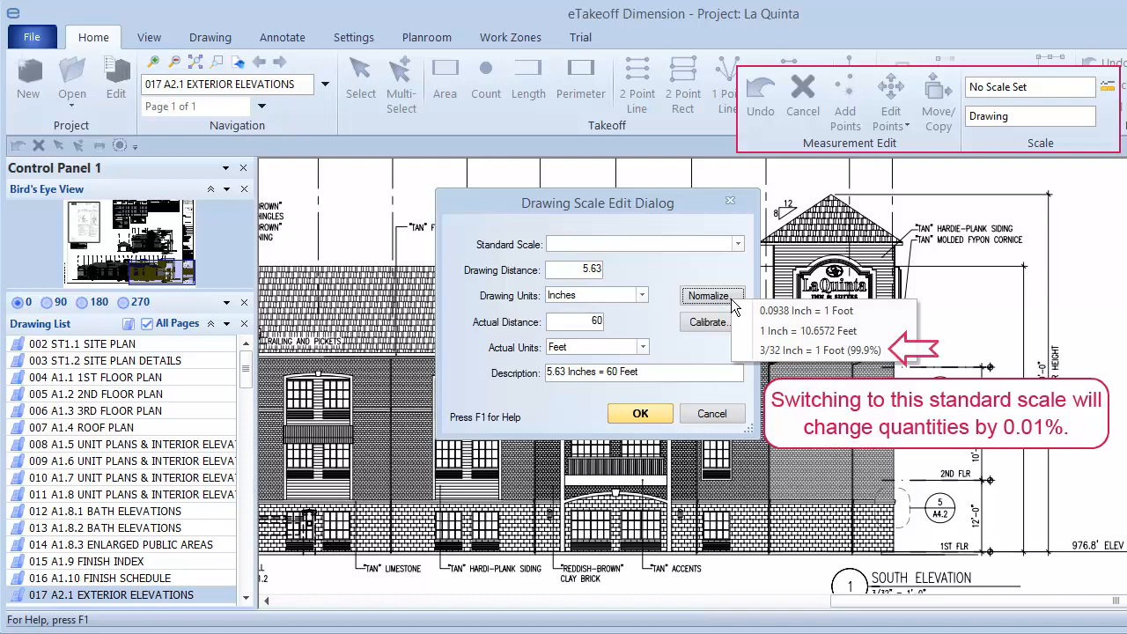
pyautogui.click(893, 350)
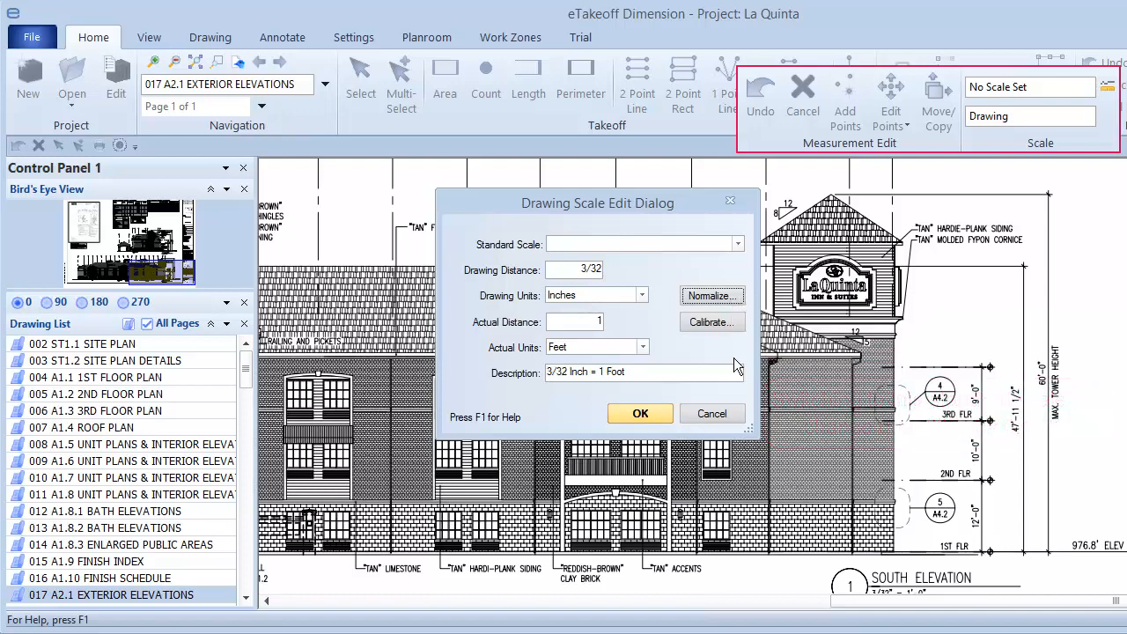
pyautogui.click(640, 413)
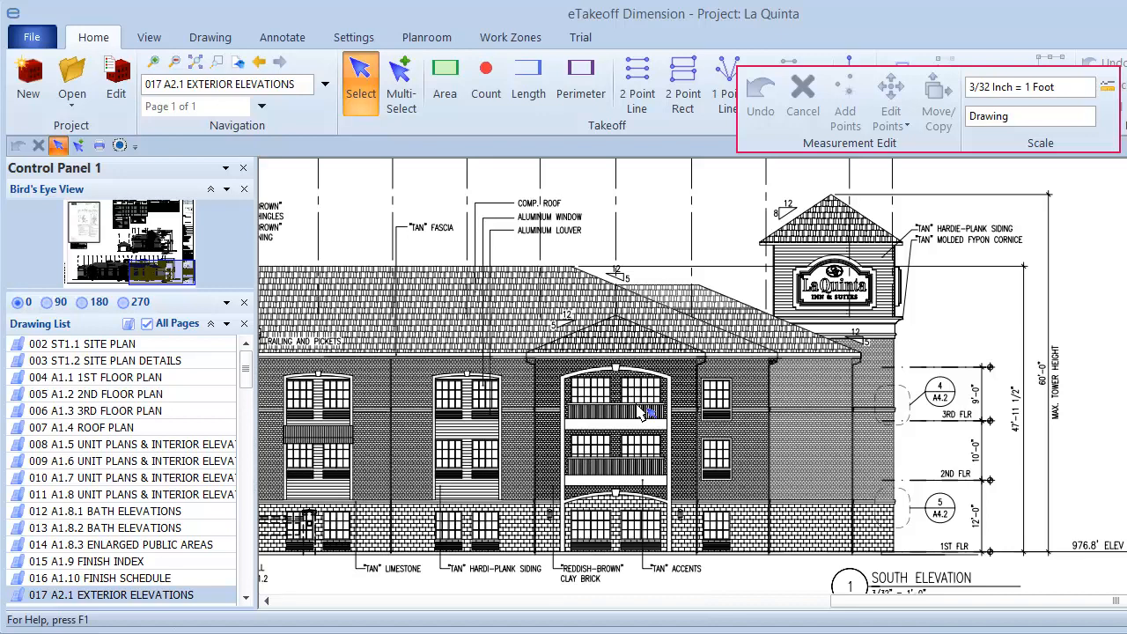
# Step: Set the Imperial/Metric scale usage in the drawing preferences to Always use Imperial
pyautogui.click(353, 37)
pyautogui.click(43, 74)
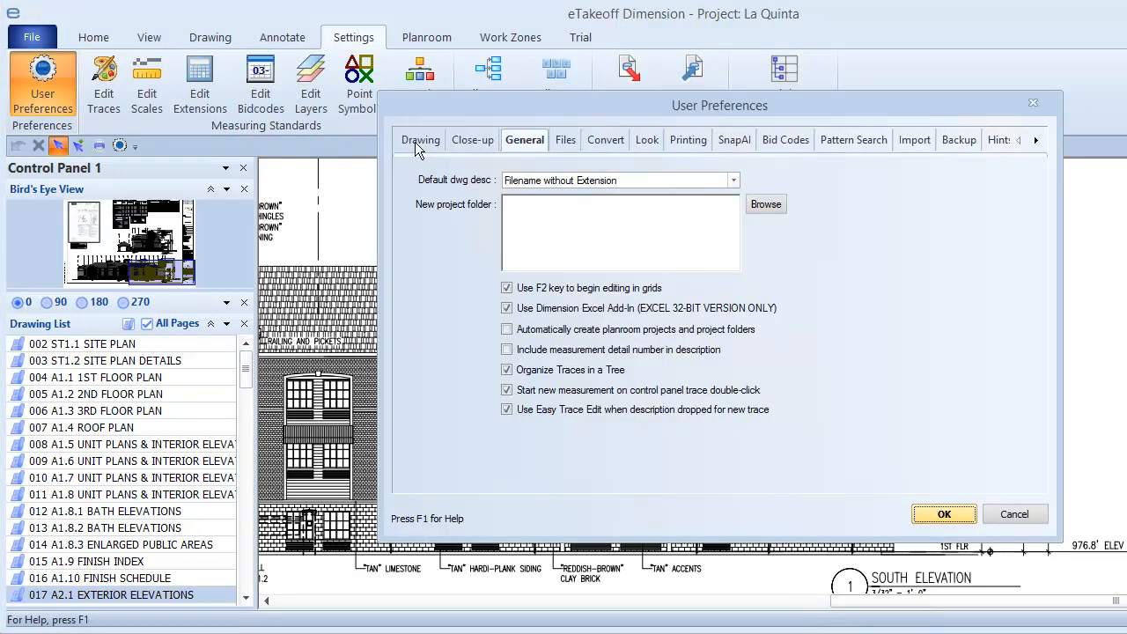
pyautogui.click(415, 142)
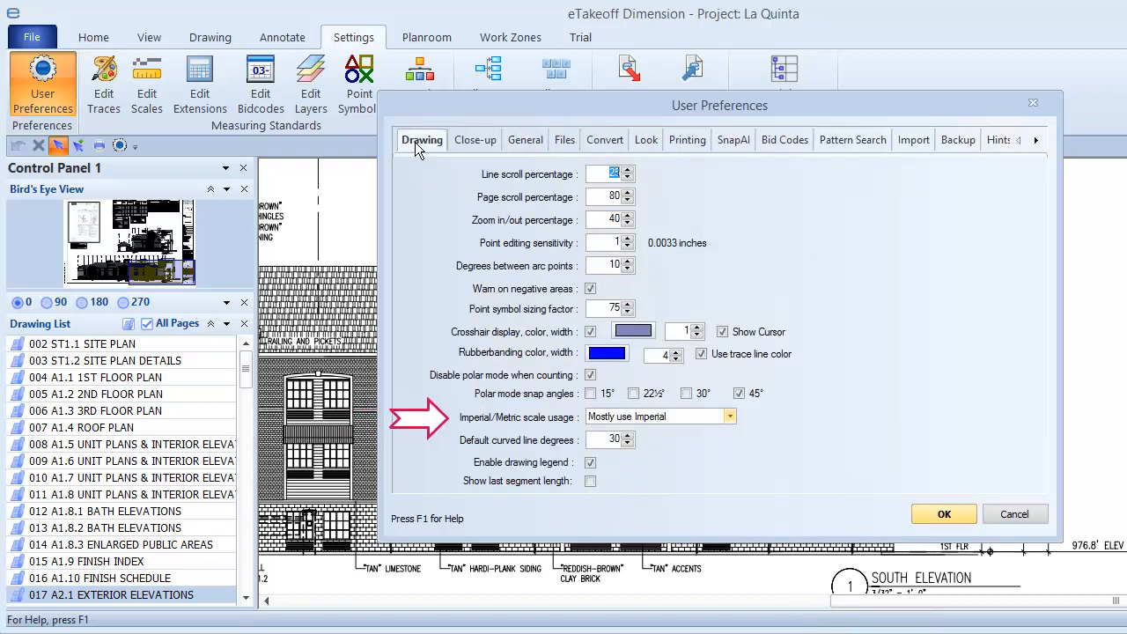
pyautogui.click(730, 417)
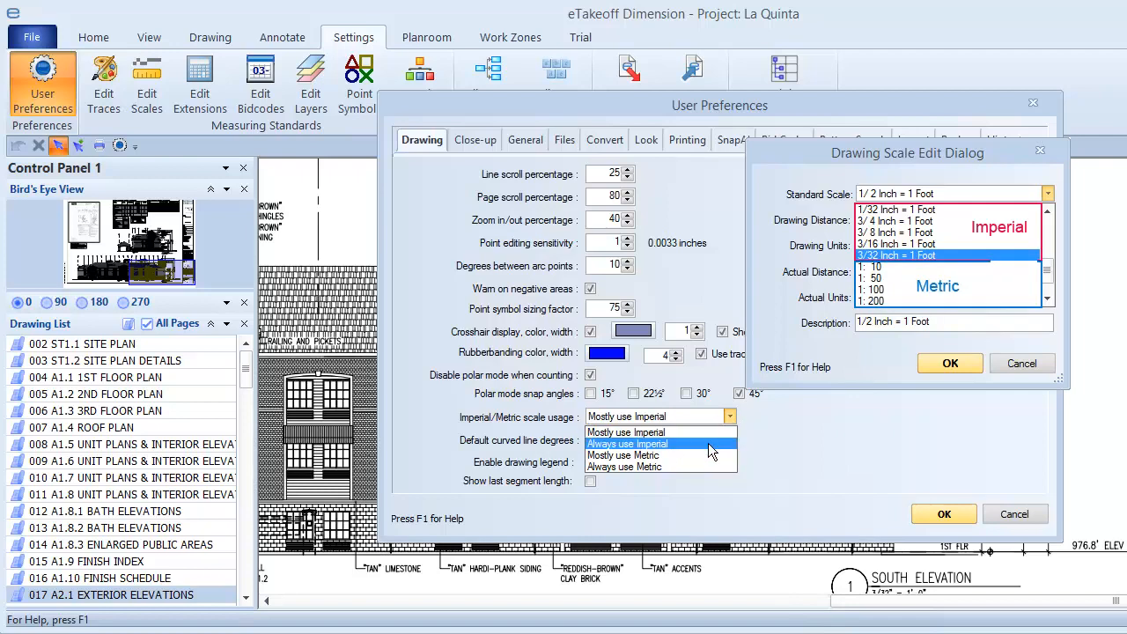
pyautogui.click(708, 443)
pyautogui.click(943, 515)
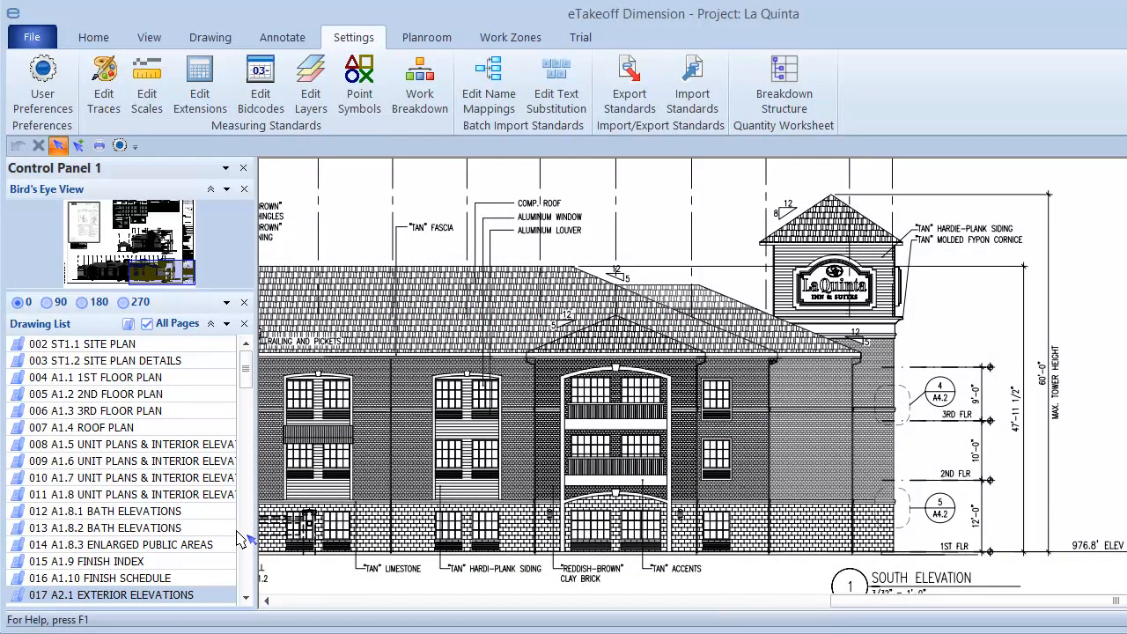
# Step: Open the 020 A4.1 WALL SECTIONS drawing and examine the scale notes of the rated floor ceiling assembly and shaftwall details
pyautogui.scroll(-5, 237, 539)
pyautogui.click(106, 377)
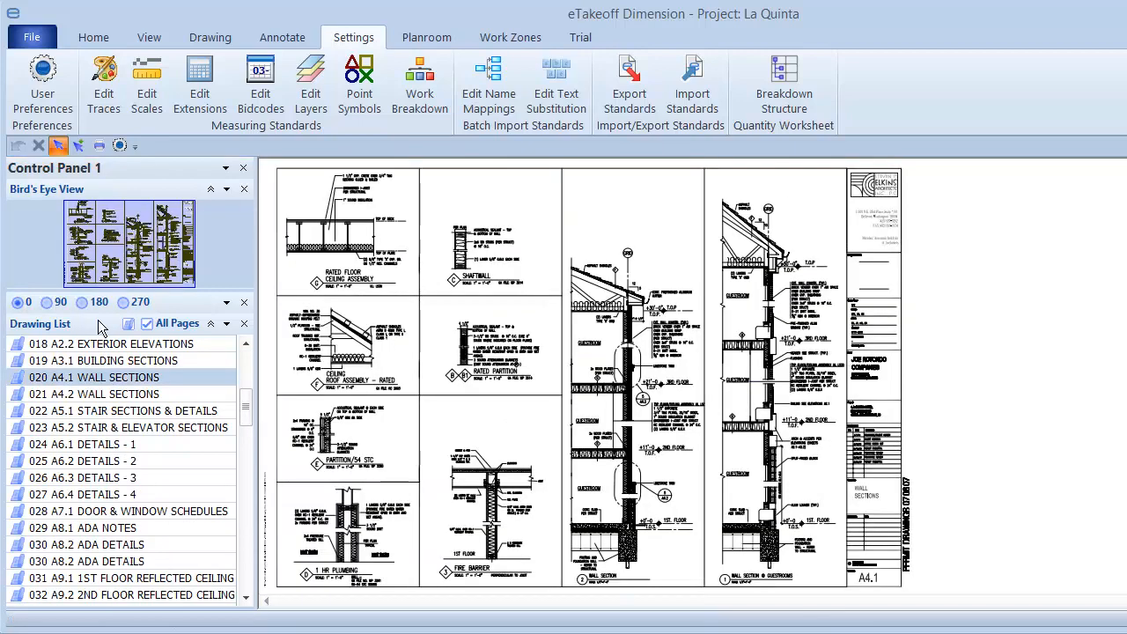
pyautogui.click(95, 39)
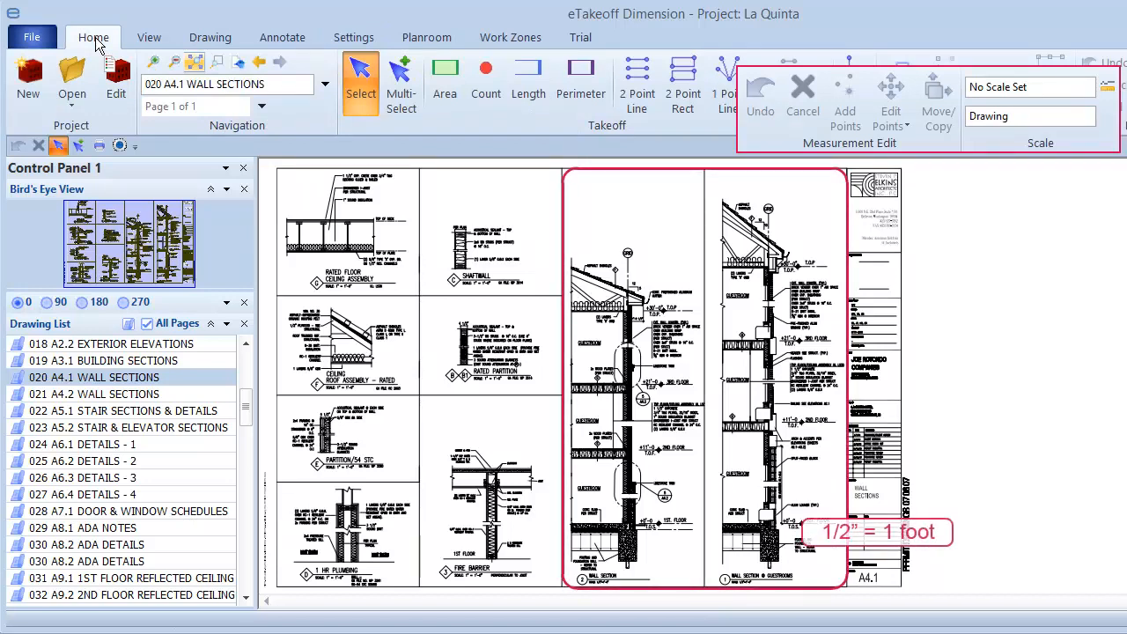
pyautogui.click(215, 62)
pyautogui.moveTo(270, 164)
pyautogui.mouseDown()
pyautogui.moveTo(595, 304)
pyautogui.moveTo(583, 308)
pyautogui.mouseUp()
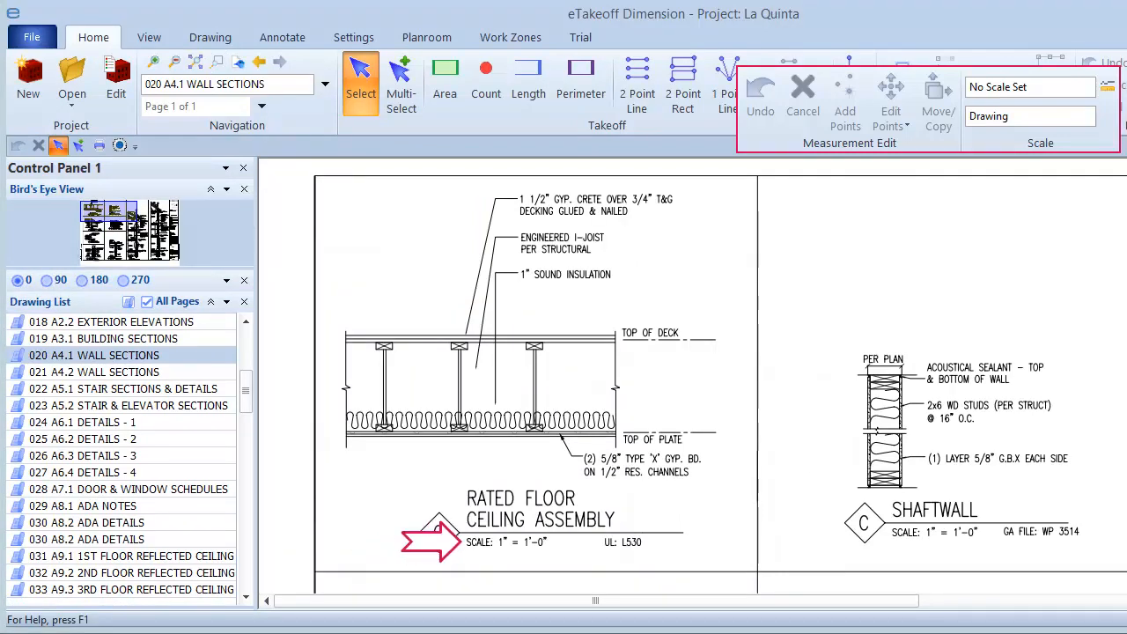
pyautogui.click(197, 61)
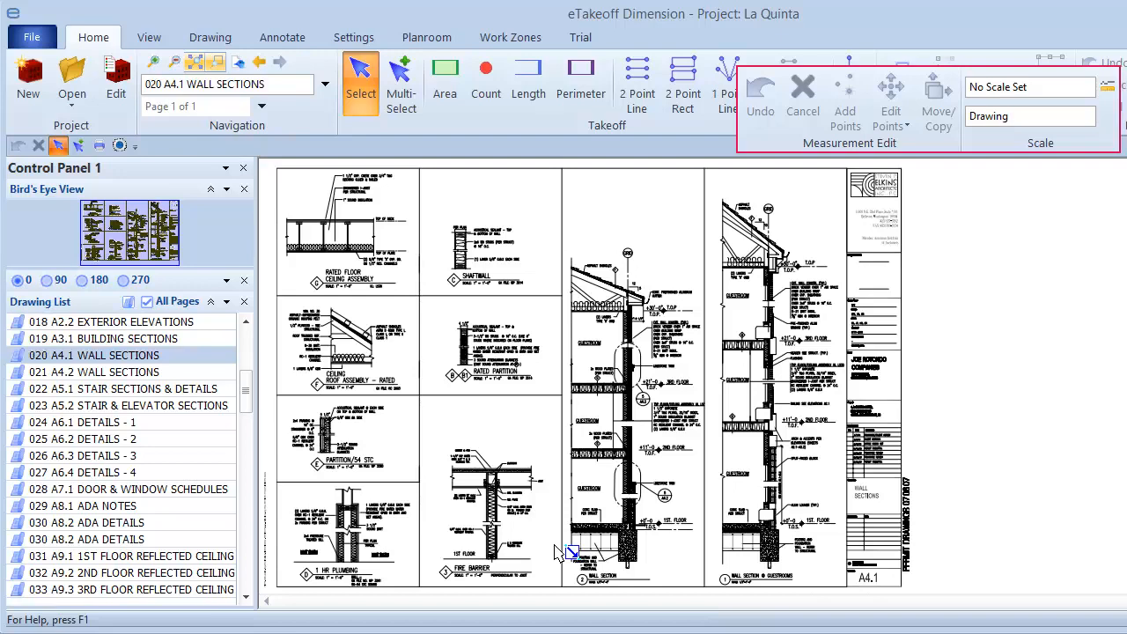
# Step: Set the wall sections sheet's overall drawing scale to the standard scale 1 Inch = 1 Foot
pyautogui.moveTo(560, 551); pyautogui.dragTo(918, 592)
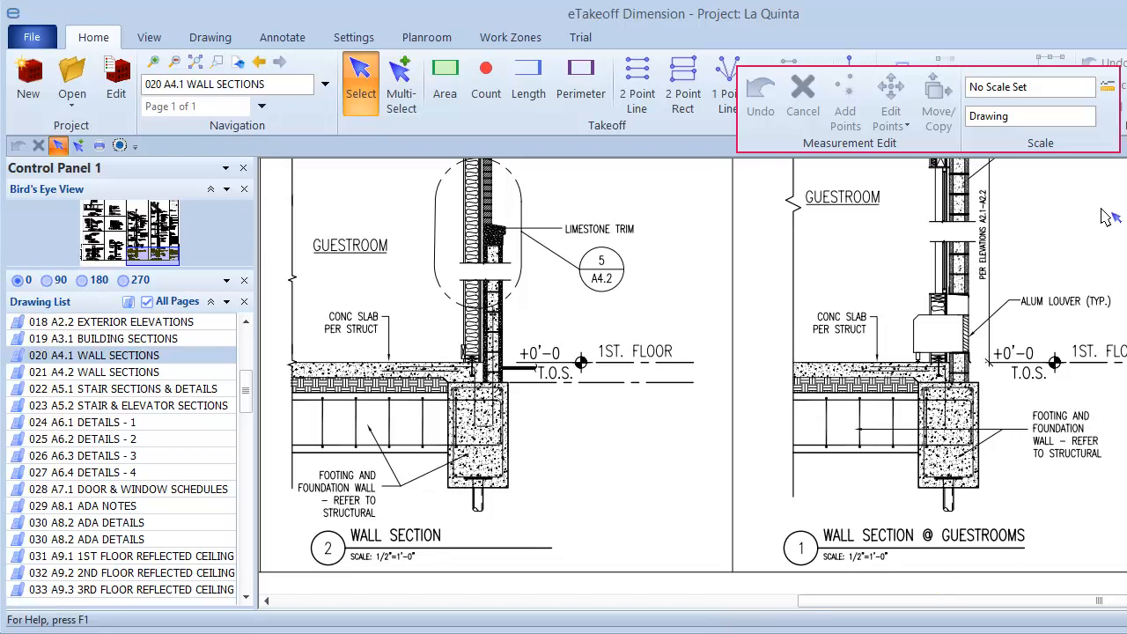
pyautogui.click(1107, 87)
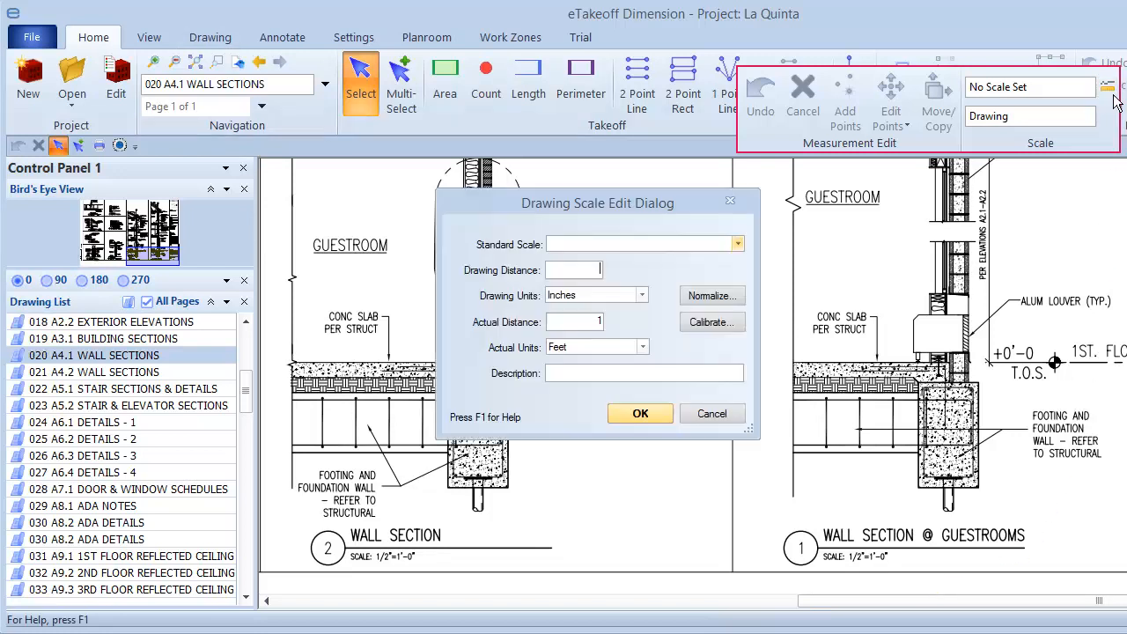
pyautogui.click(738, 244)
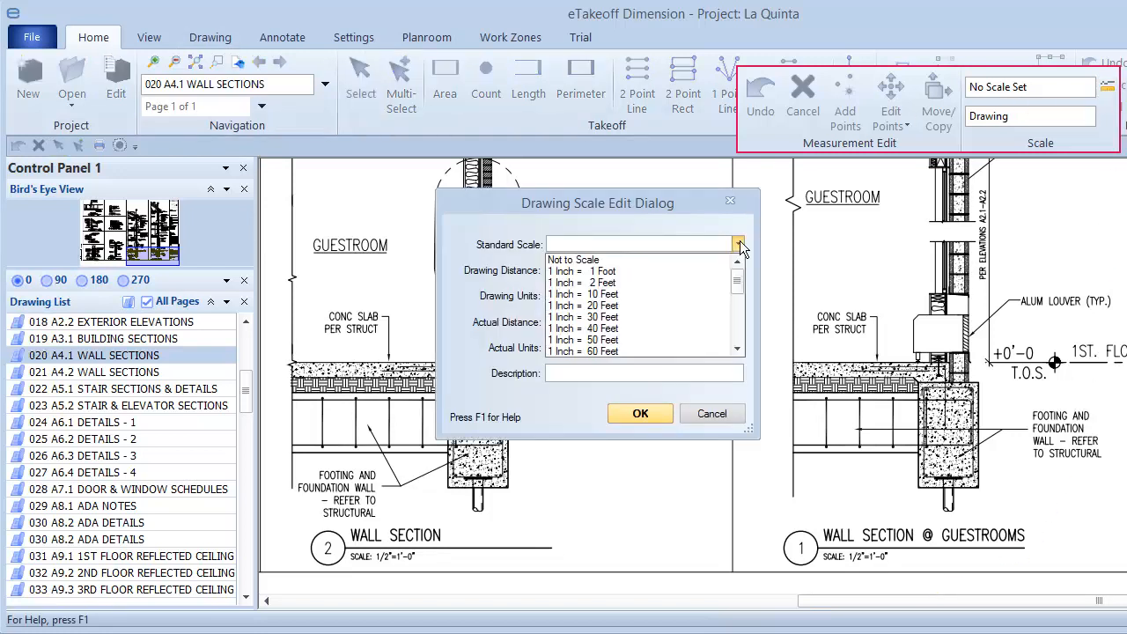
pyautogui.click(625, 268)
pyautogui.click(640, 414)
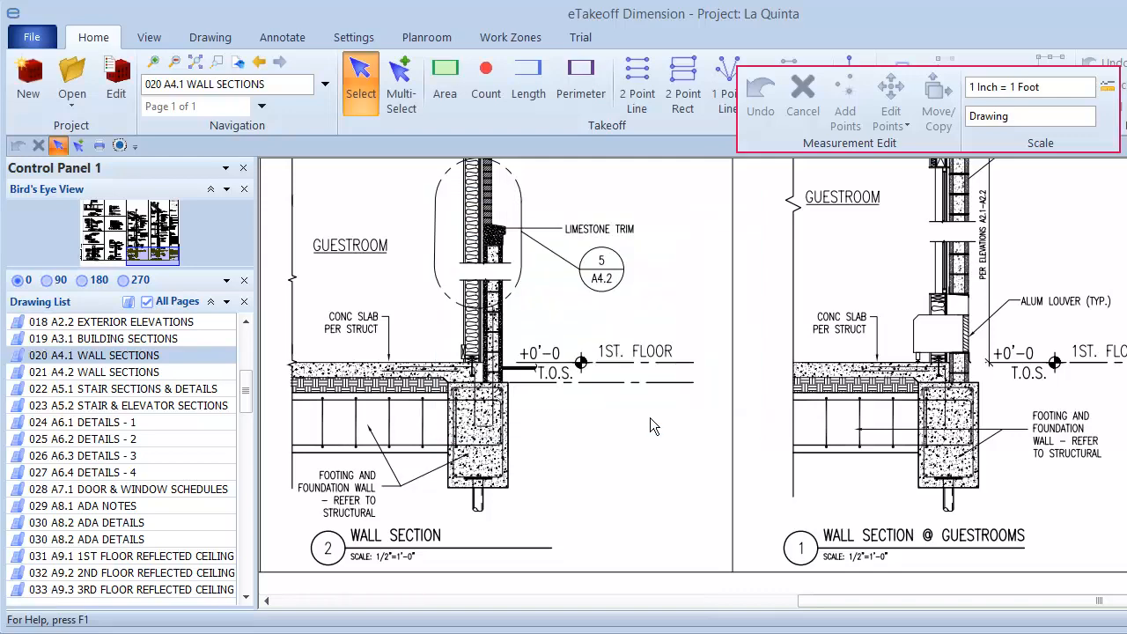
# Step: Add a detail scale to the sheet and set its border around the two tall wall sections, 1 and 2
pyautogui.click(216, 37)
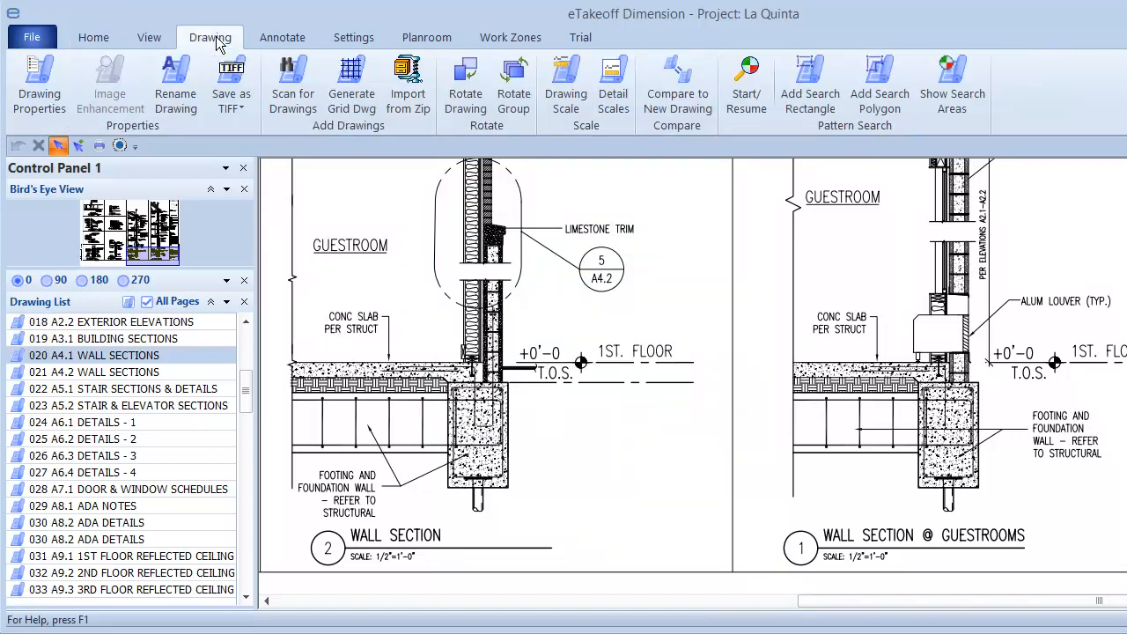
pyautogui.click(614, 88)
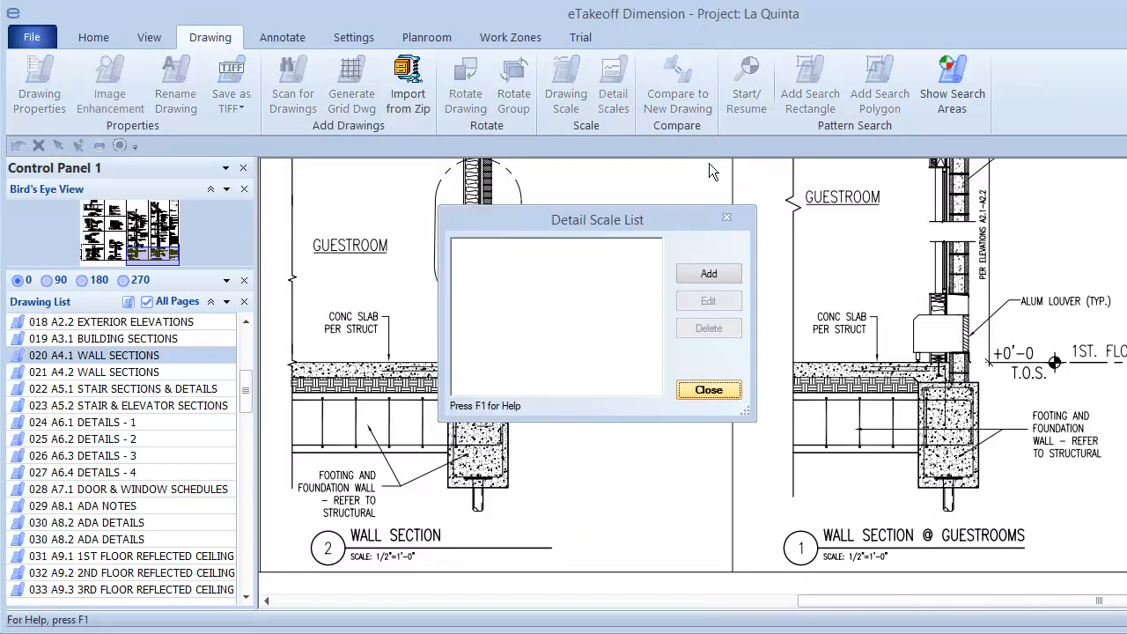
pyautogui.click(721, 274)
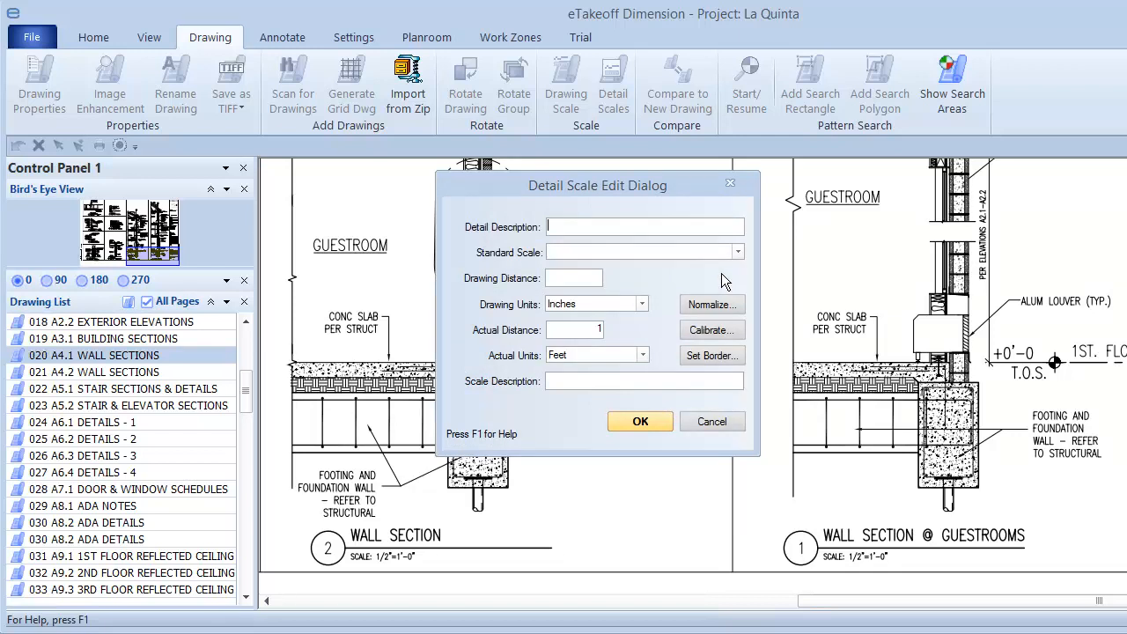
pyautogui.click(716, 360)
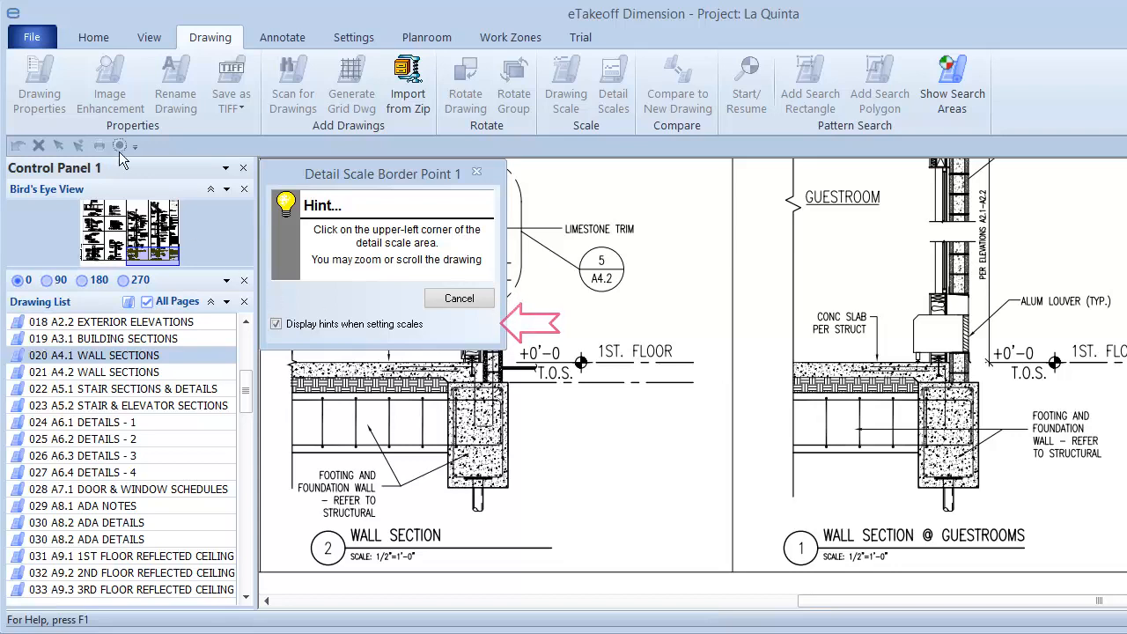
pyautogui.click(93, 37)
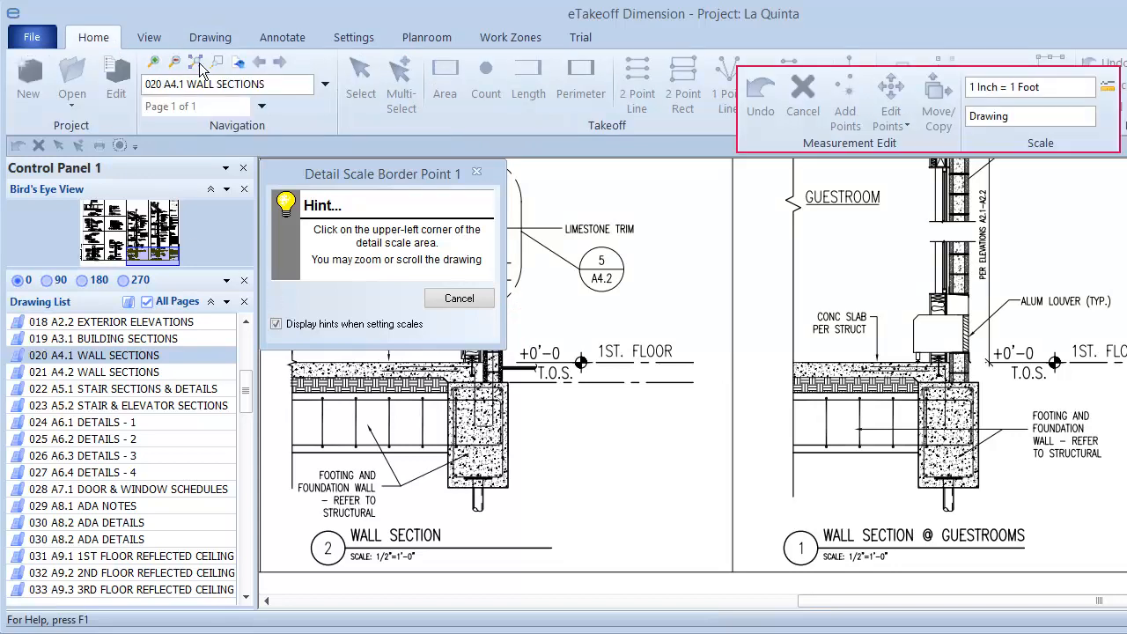
pyautogui.click(196, 63)
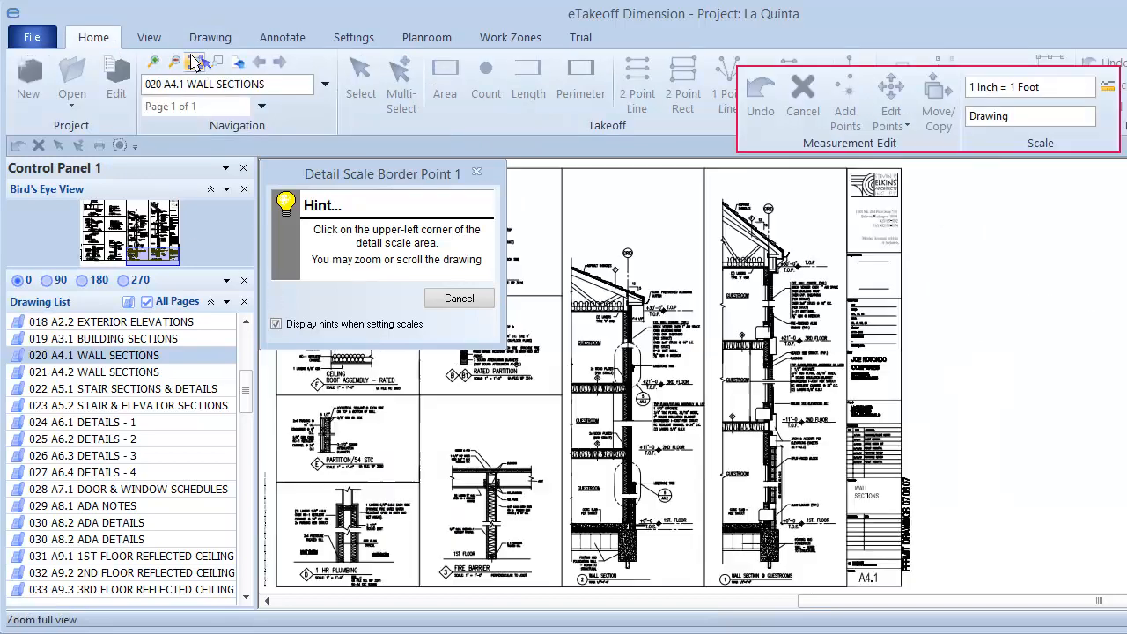
pyautogui.click(562, 169)
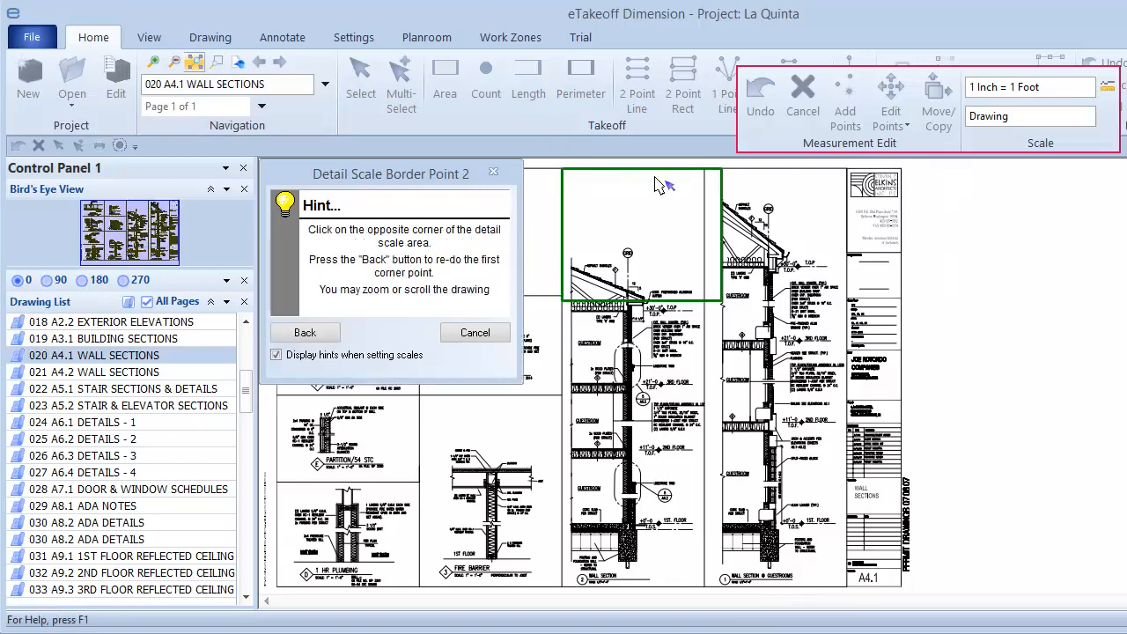
pyautogui.click(841, 584)
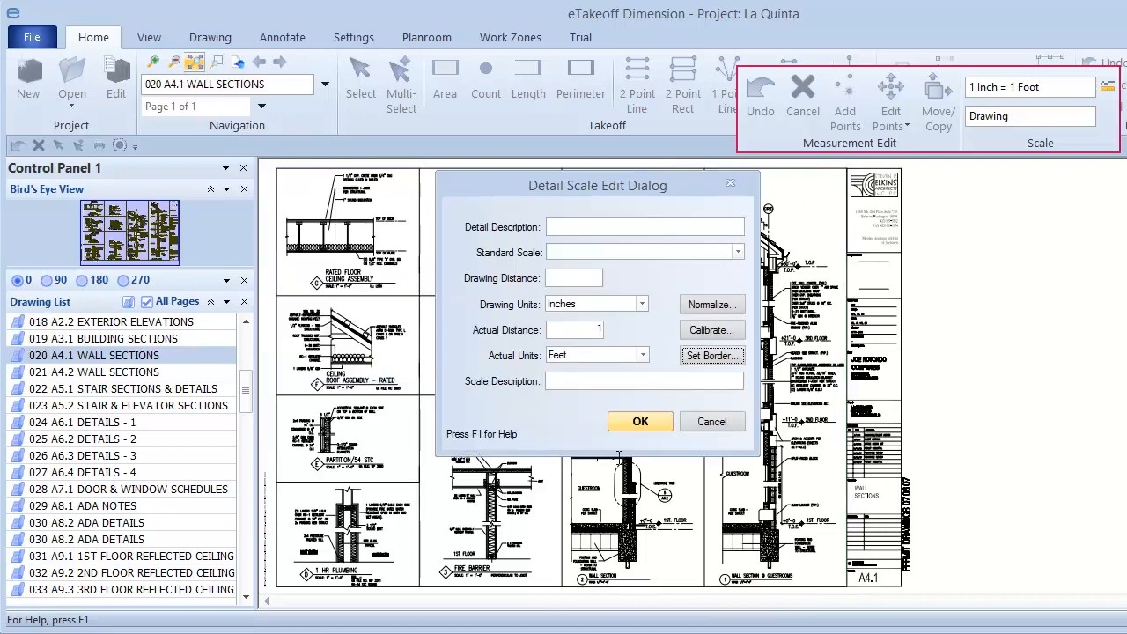
# Step: Describe the detail as "A4.1 Wall sections 1 and 2", give it the standard scale 1/2 Inch = 1 Foot, and close the detail scale list
pyautogui.click(575, 228)
pyautogui.write('A4.1 Wall Sections 1 and 2')
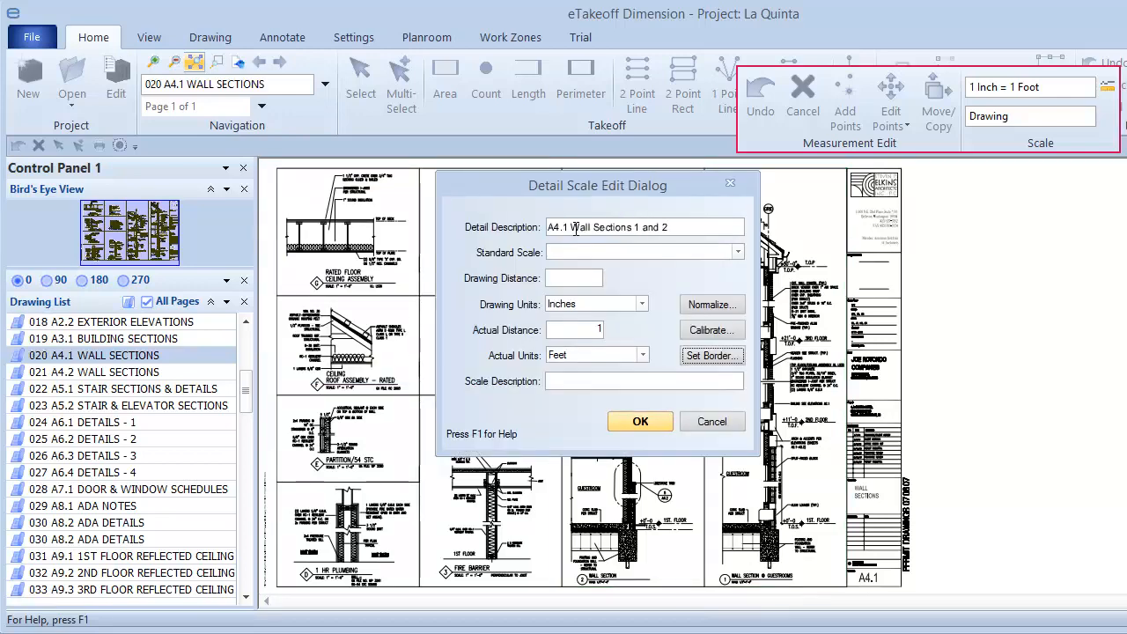
pyautogui.click(738, 252)
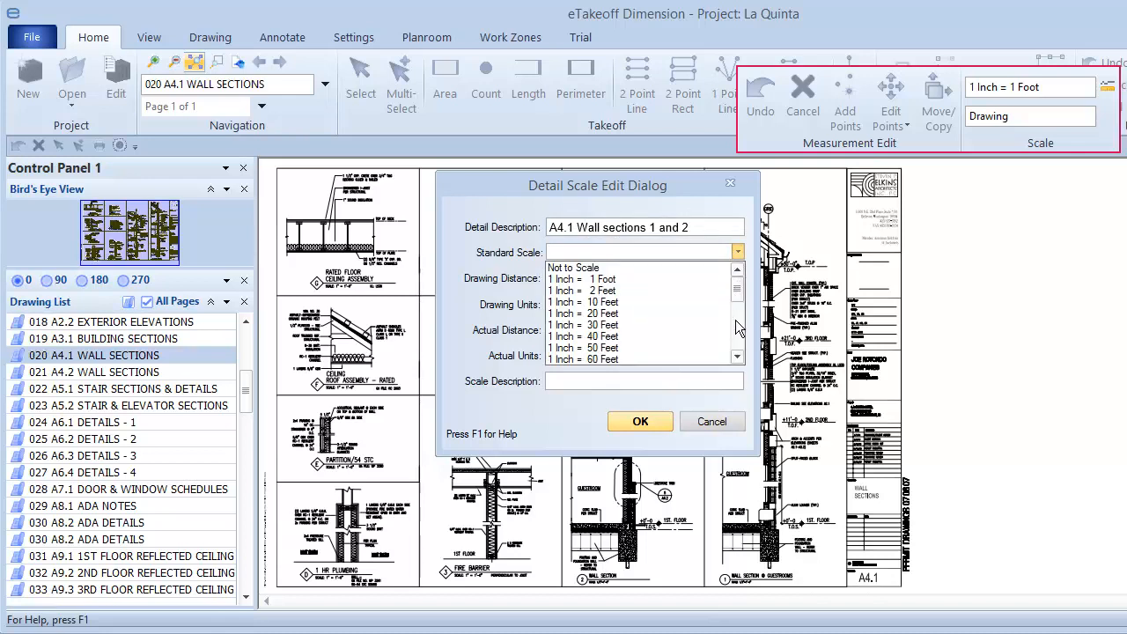
pyautogui.scroll(-3, 738, 328)
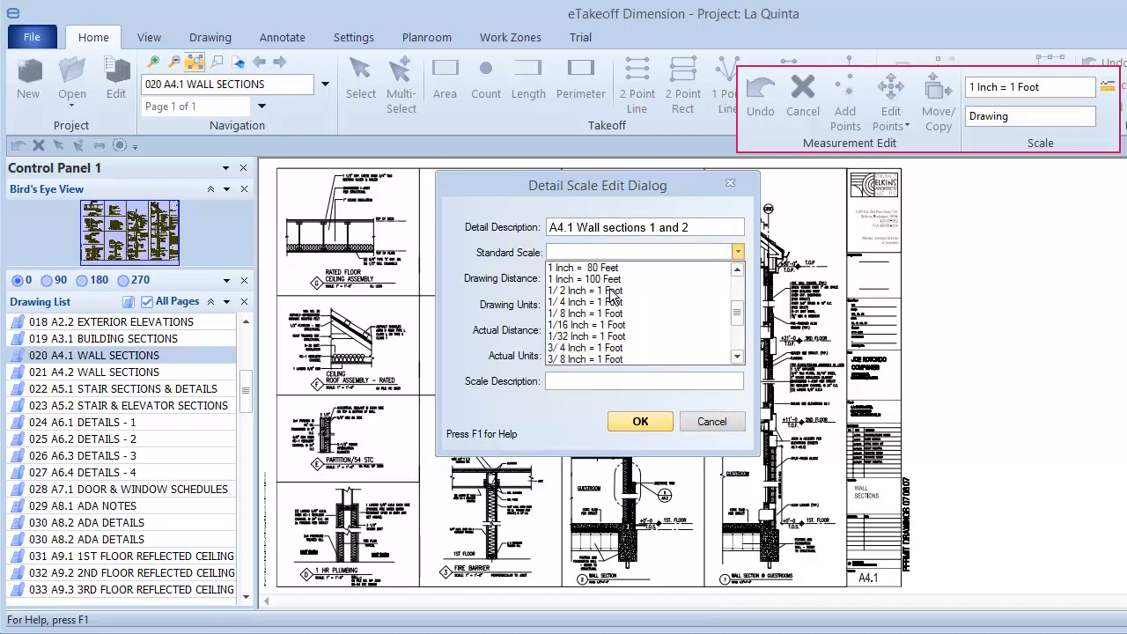
pyautogui.click(614, 292)
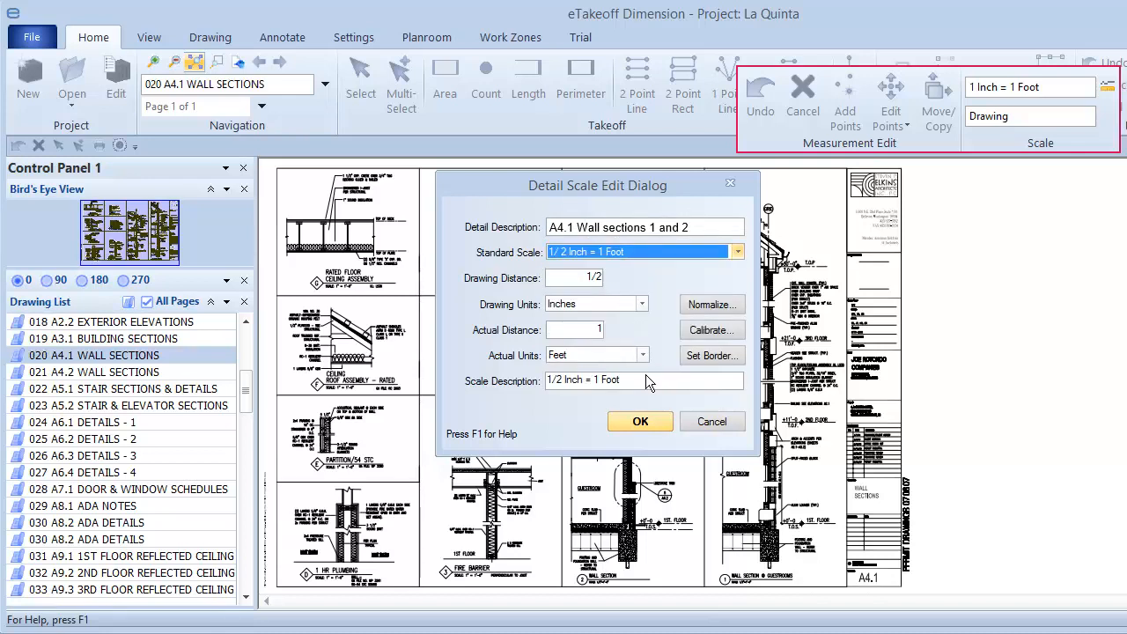
pyautogui.click(647, 424)
pyautogui.click(702, 387)
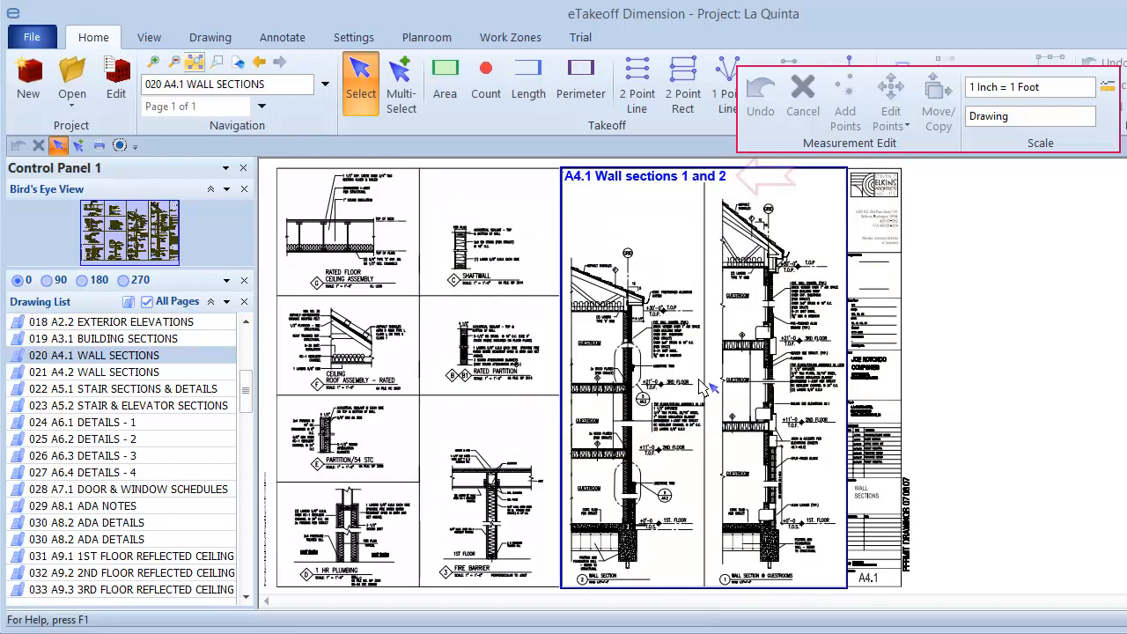